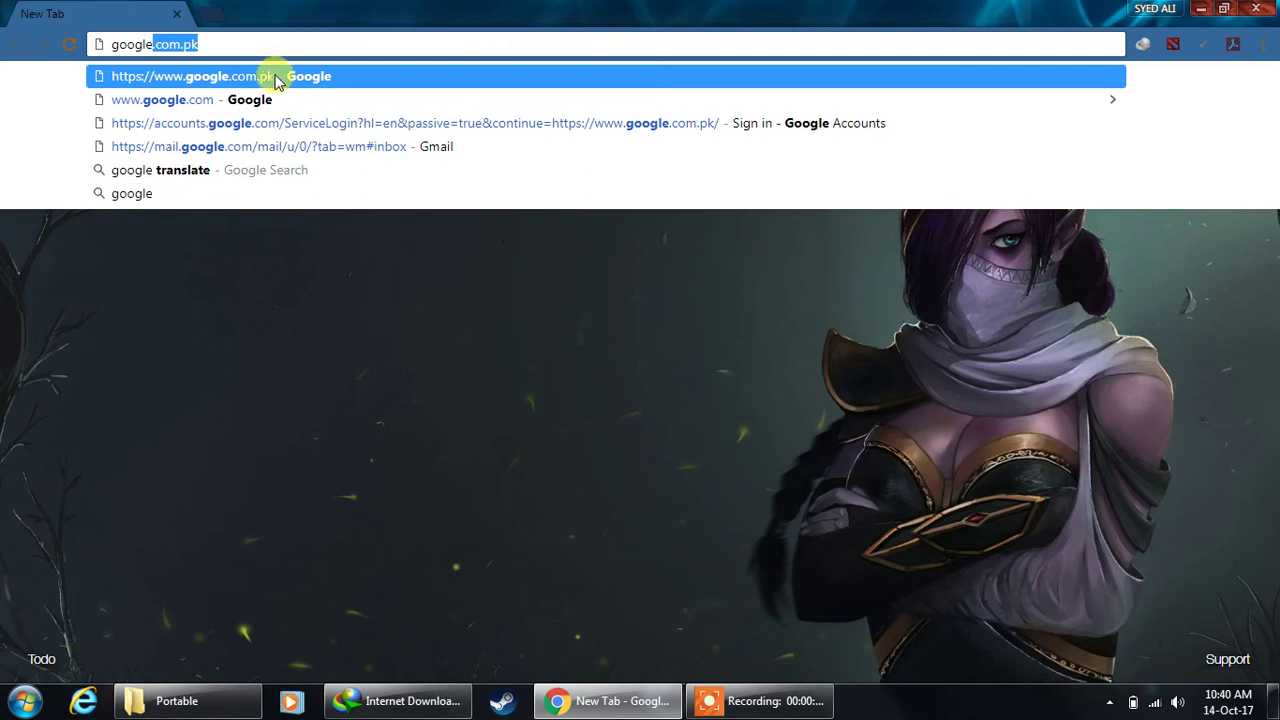
Step: Open the Google Pakistan home page at google.com.pk in Chrome
{"action": "left_click", "coordinate": [277, 82]}
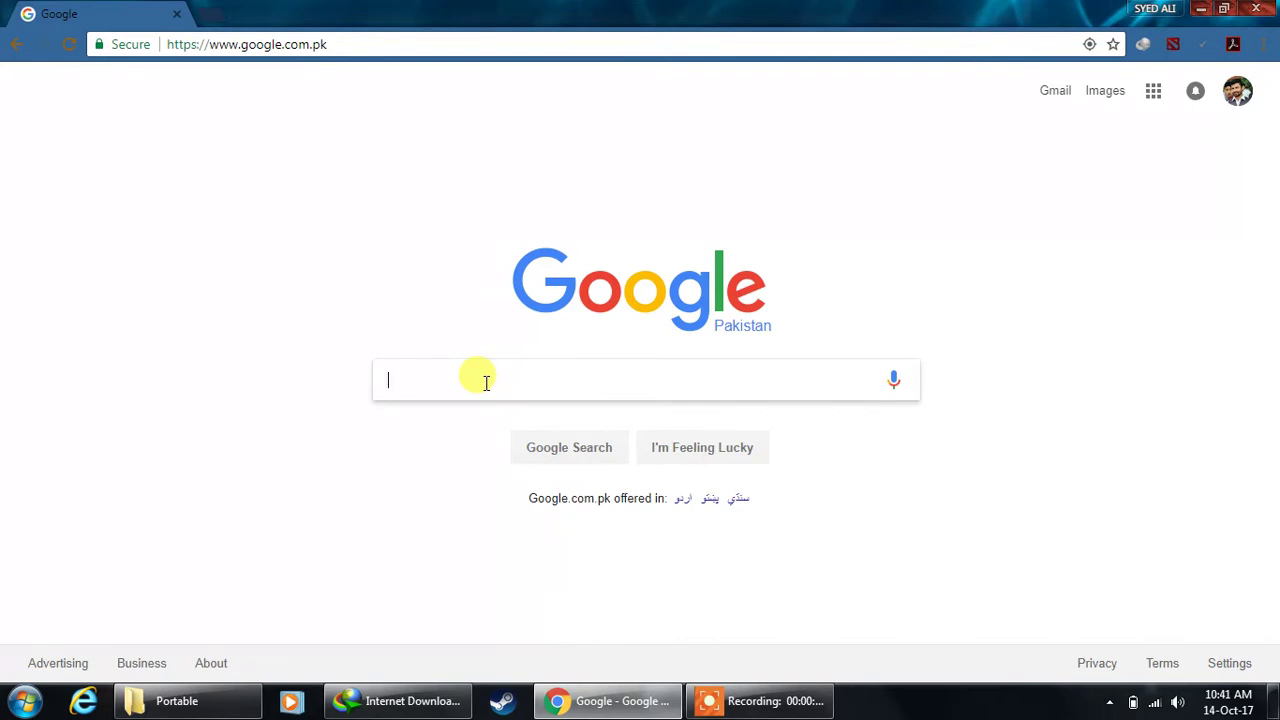
Step: Search 'raosoft sample size calculator' and open the Raosoft result in a new tab
{"action": "type", "text": "rso do"}
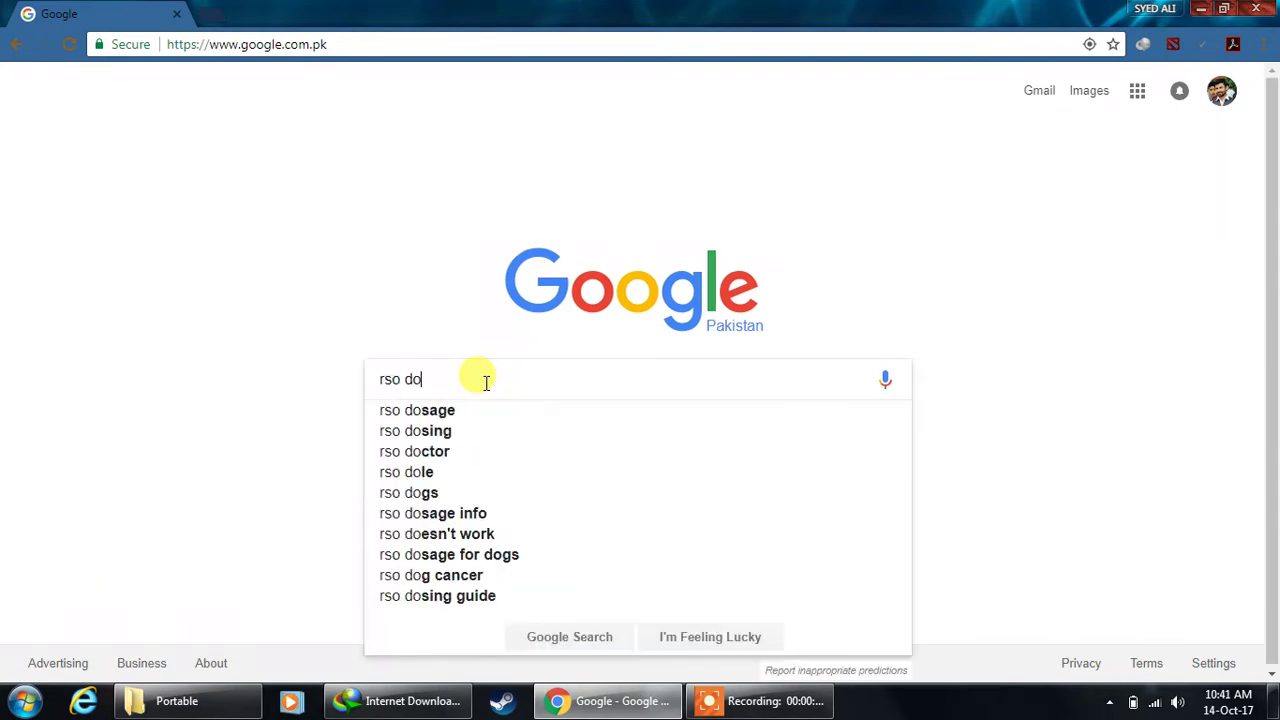
{"action": "key", "text": "BackSpace"}
{"action": "key", "text": "BackSpace"}
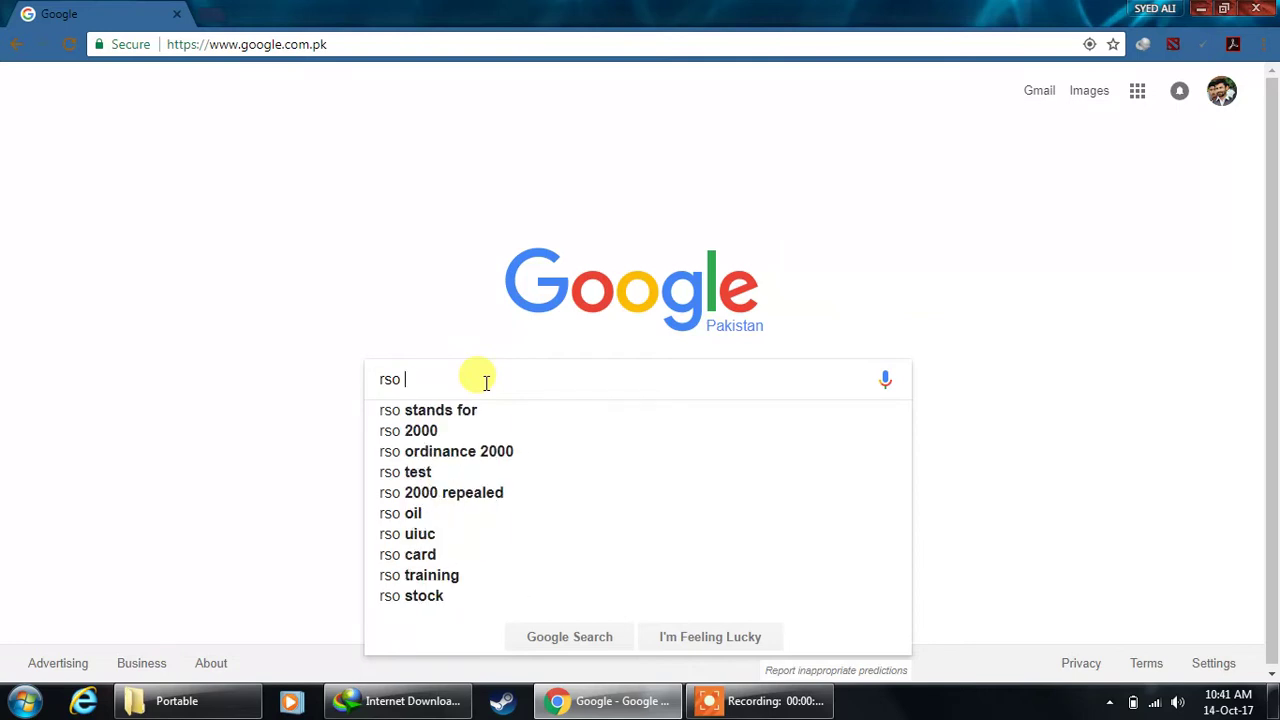
{"action": "key", "text": "BackSpace"}
{"action": "key", "text": "BackSpace"}
{"action": "key", "text": "BackSpace"}
{"action": "type", "text": "ao s"}
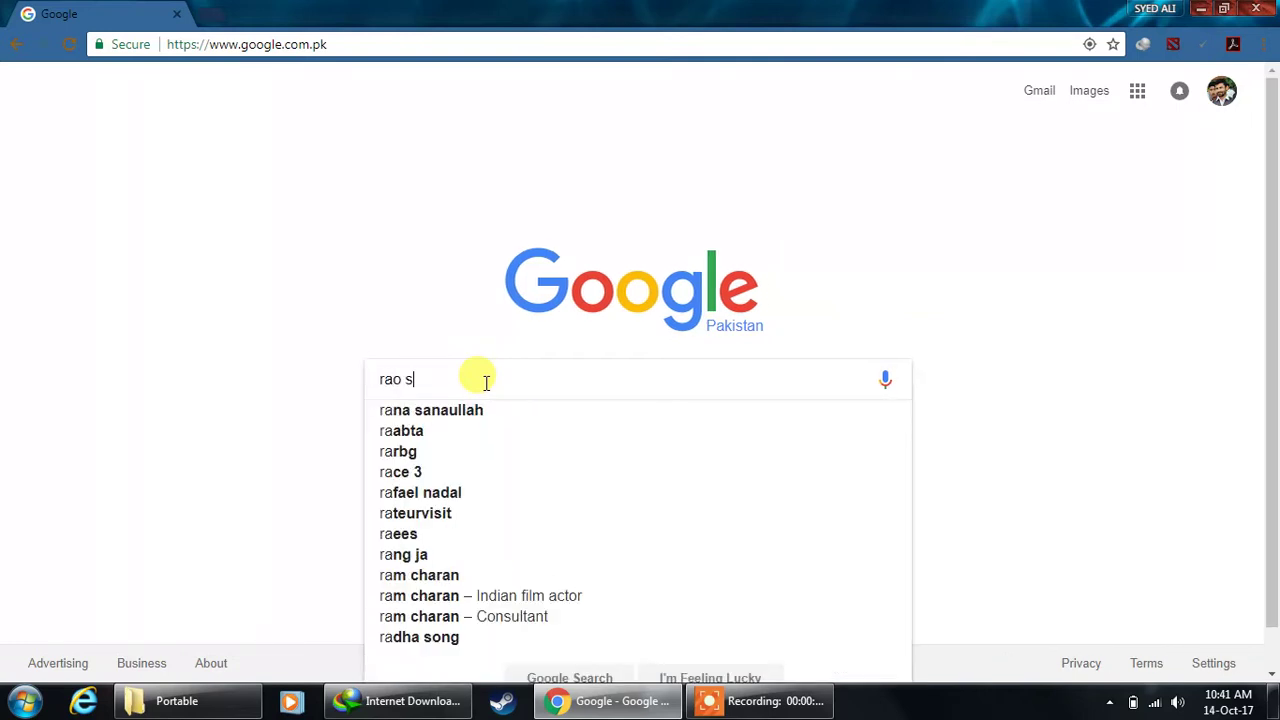
{"action": "type", "text": "oft sample s"}
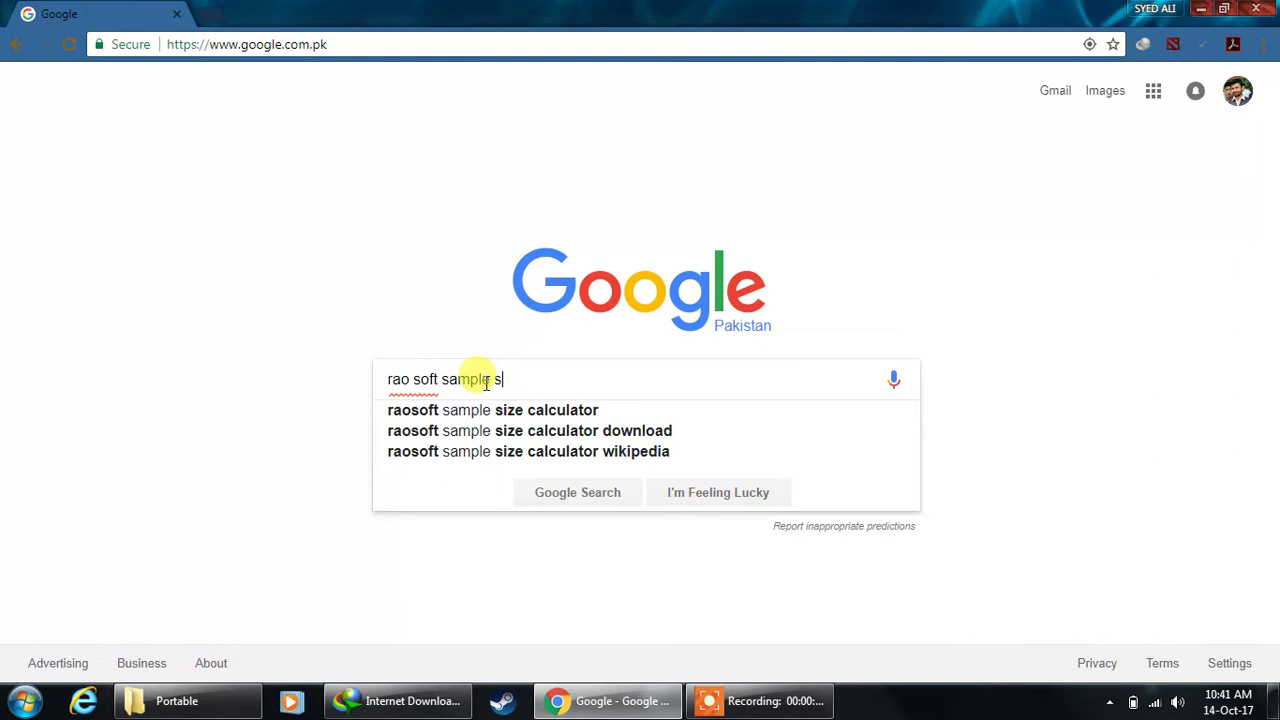
{"action": "left_click", "coordinate": [530, 410]}
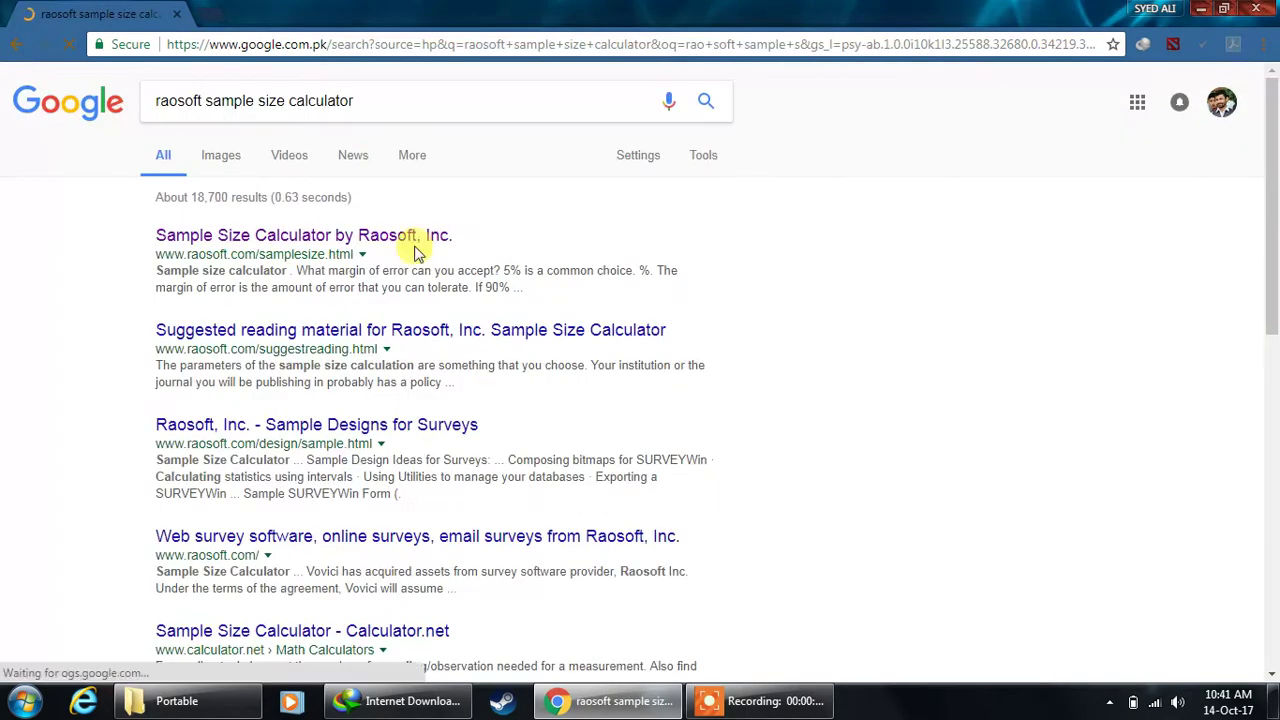
{"action": "right_click", "coordinate": [412, 237]}
{"action": "left_click", "coordinate": [458, 249]}
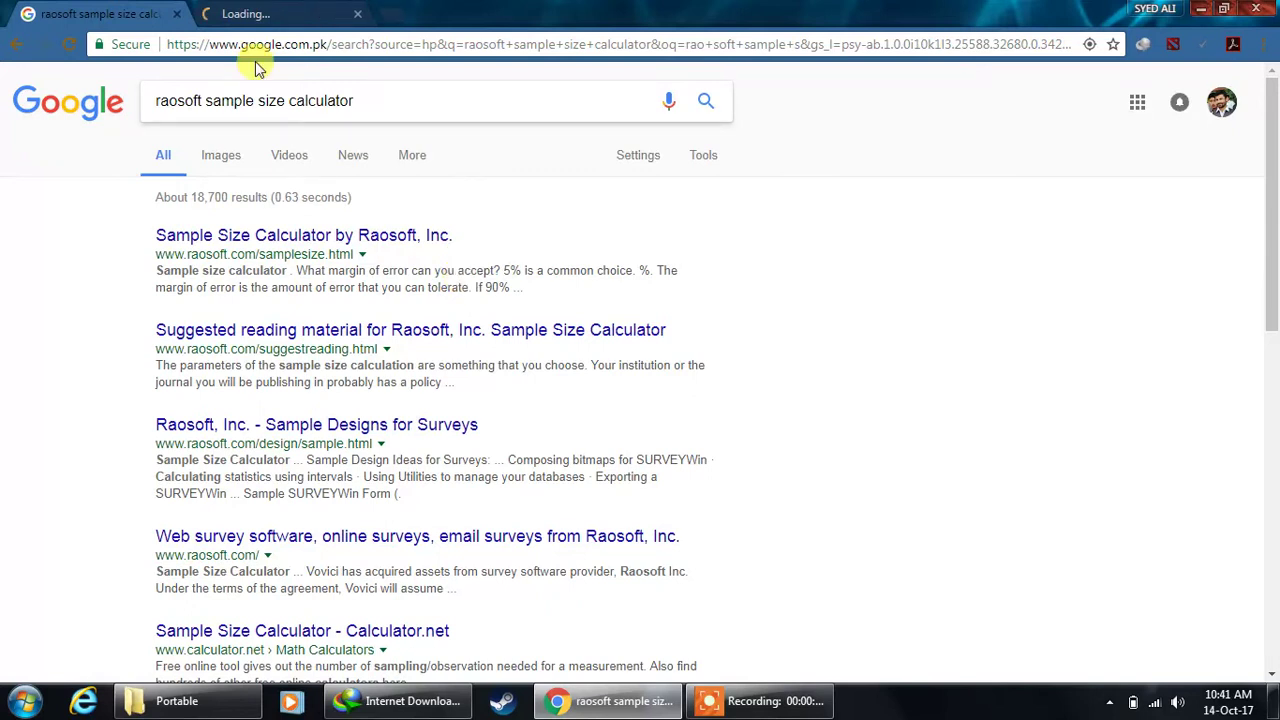
Step: On the Raosoft calculator, set margin of error to 10% and confidence level to 90%
{"action": "left_click", "coordinate": [257, 13]}
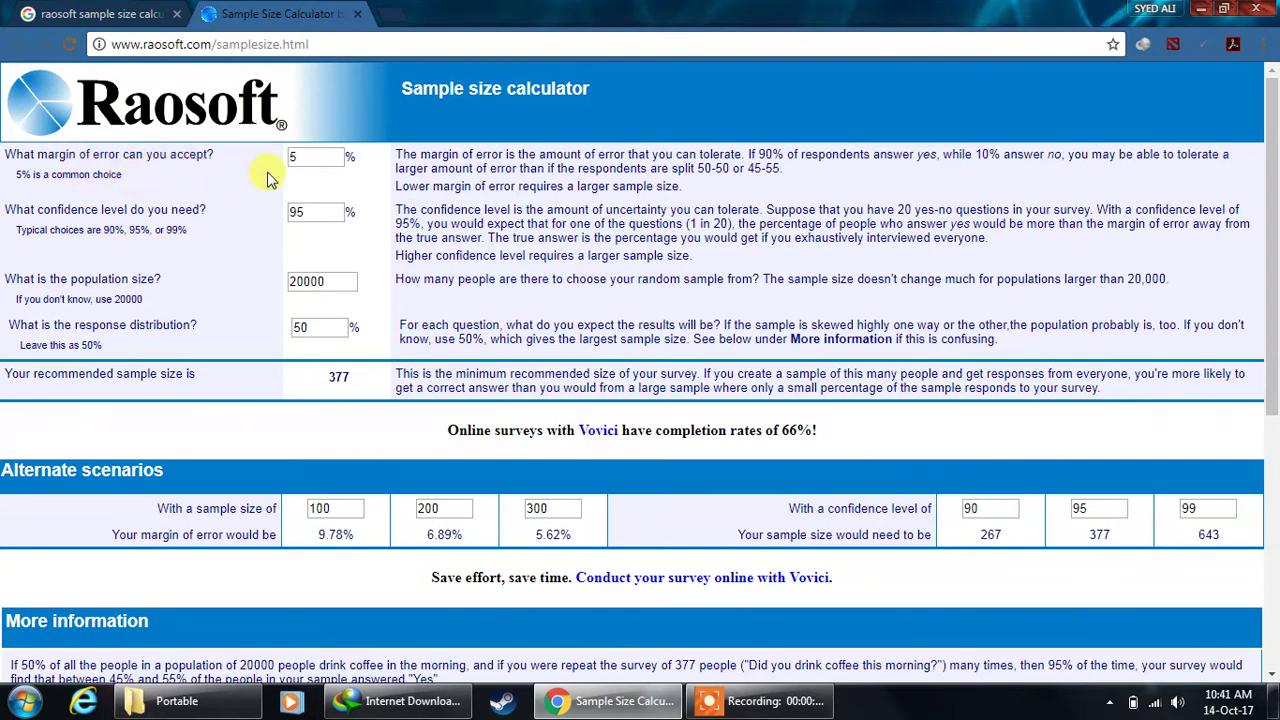
{"action": "double_click", "coordinate": [298, 158]}
{"action": "left_click", "coordinate": [305, 158]}
{"action": "left_click", "coordinate": [296, 158]}
{"action": "key", "text": "BackSpace"}
{"action": "type", "text": "10"}
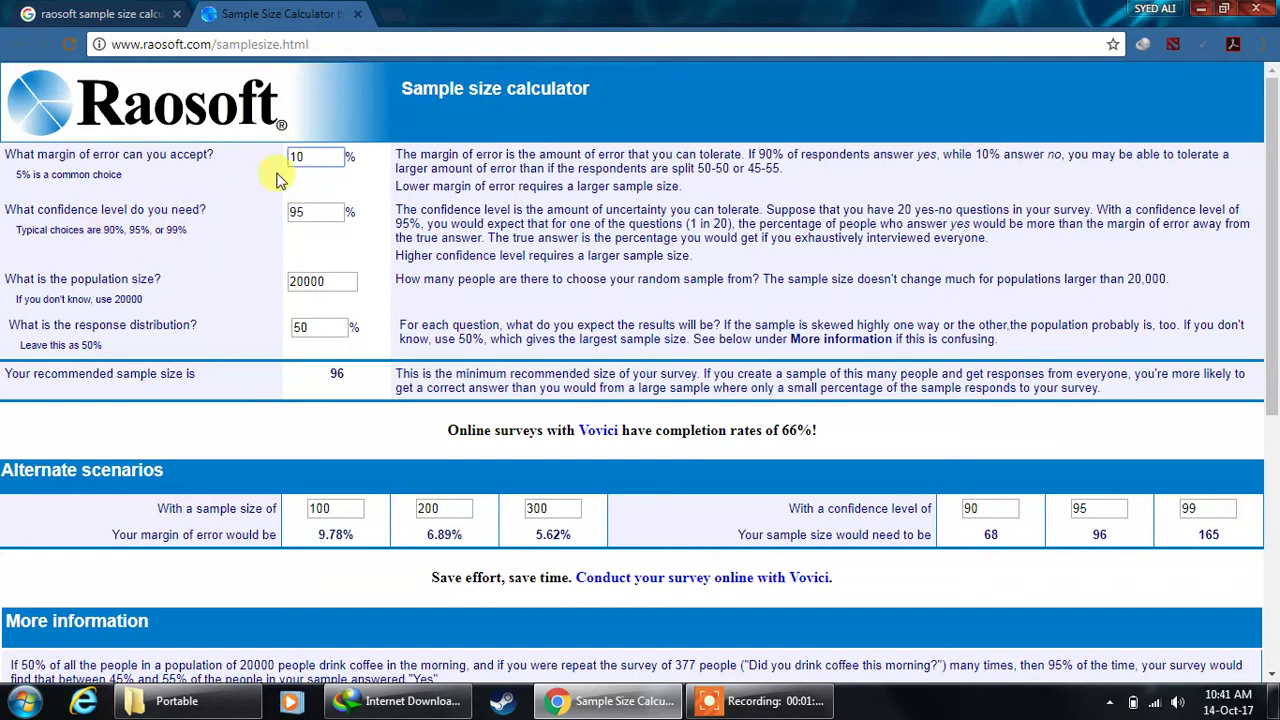
{"action": "double_click", "coordinate": [297, 212]}
{"action": "type", "text": "90"}
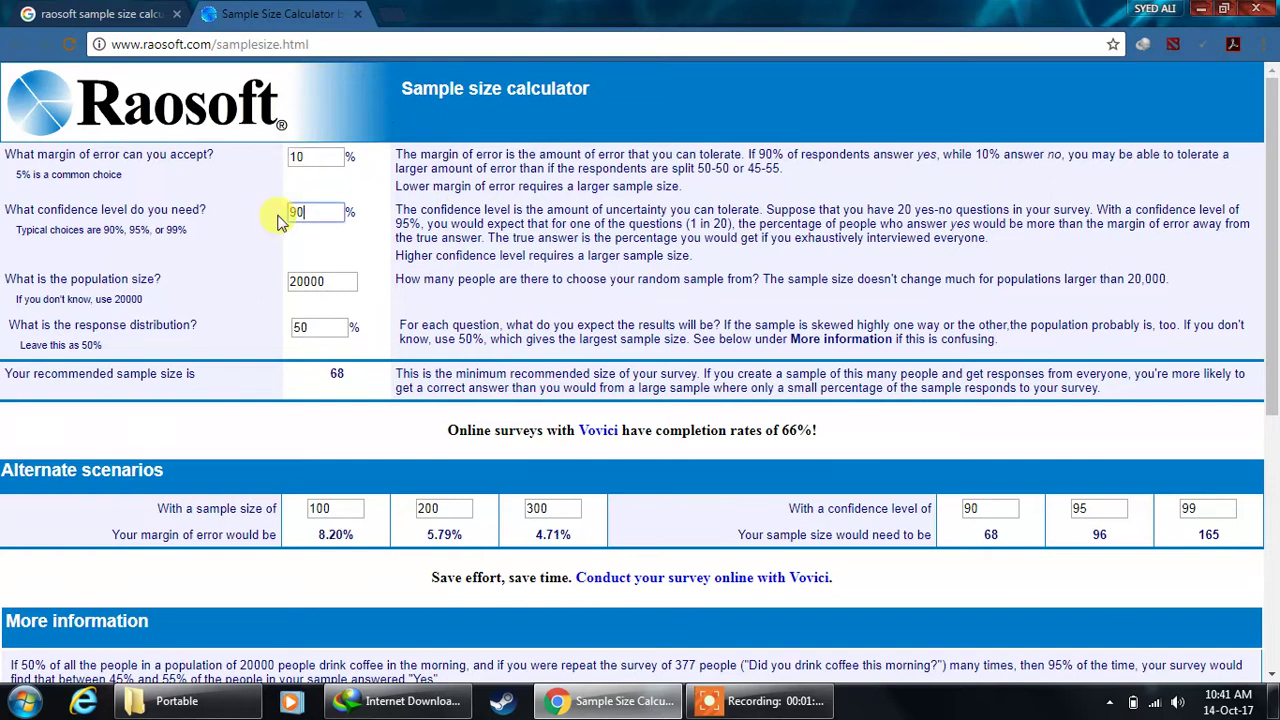
Step: Reset the margin of error to 5% and confidence level to 95%
{"action": "double_click", "coordinate": [296, 157]}
{"action": "type", "text": "5"}
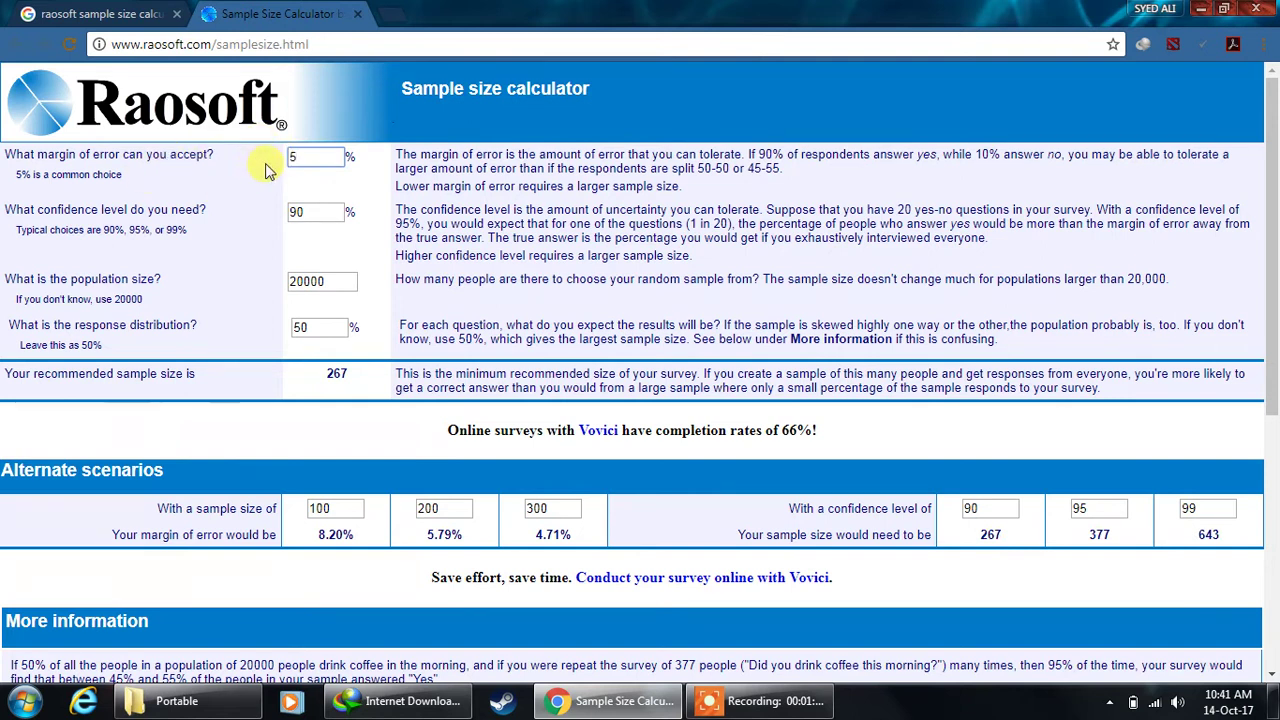
{"action": "left_click", "coordinate": [300, 212]}
{"action": "key", "text": "ctrl+a"}
{"action": "type", "text": "95"}
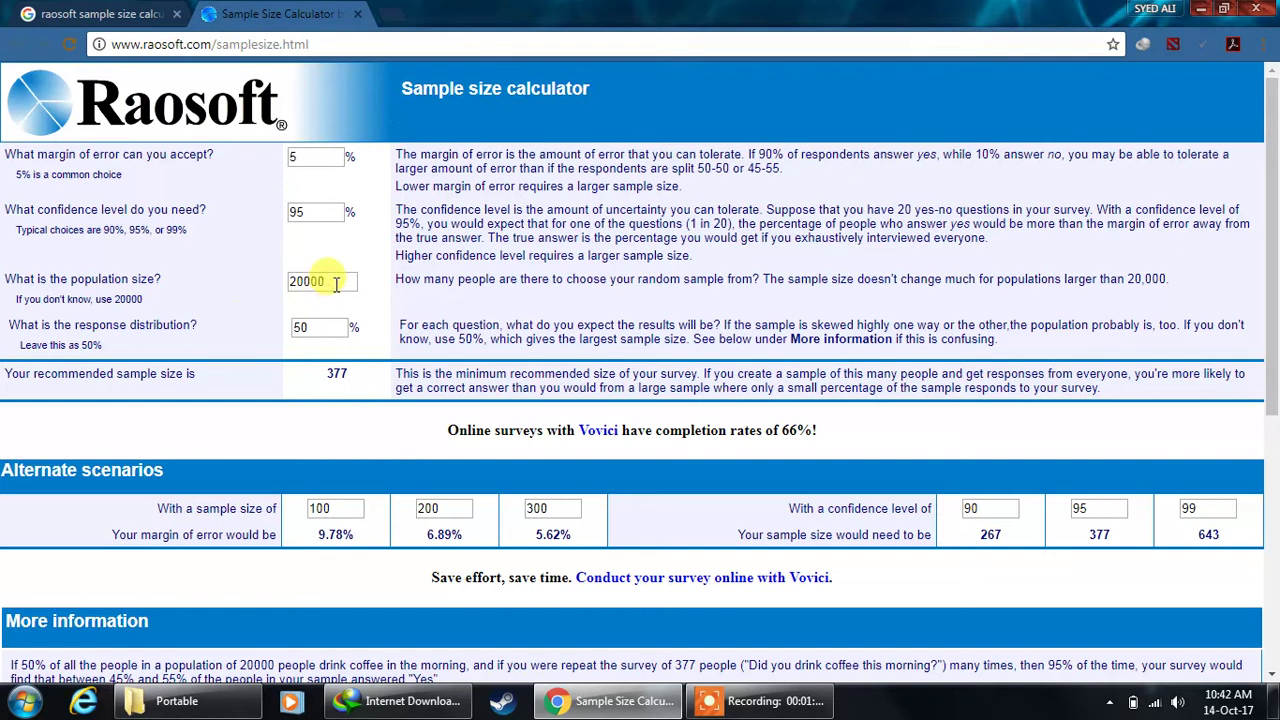
Step: Replace the 20000 population size with 2000000, raising the recommended sample to 385
{"action": "scroll", "coordinate": [337, 283], "scroll_direction": "down", "scroll_amount": 1}
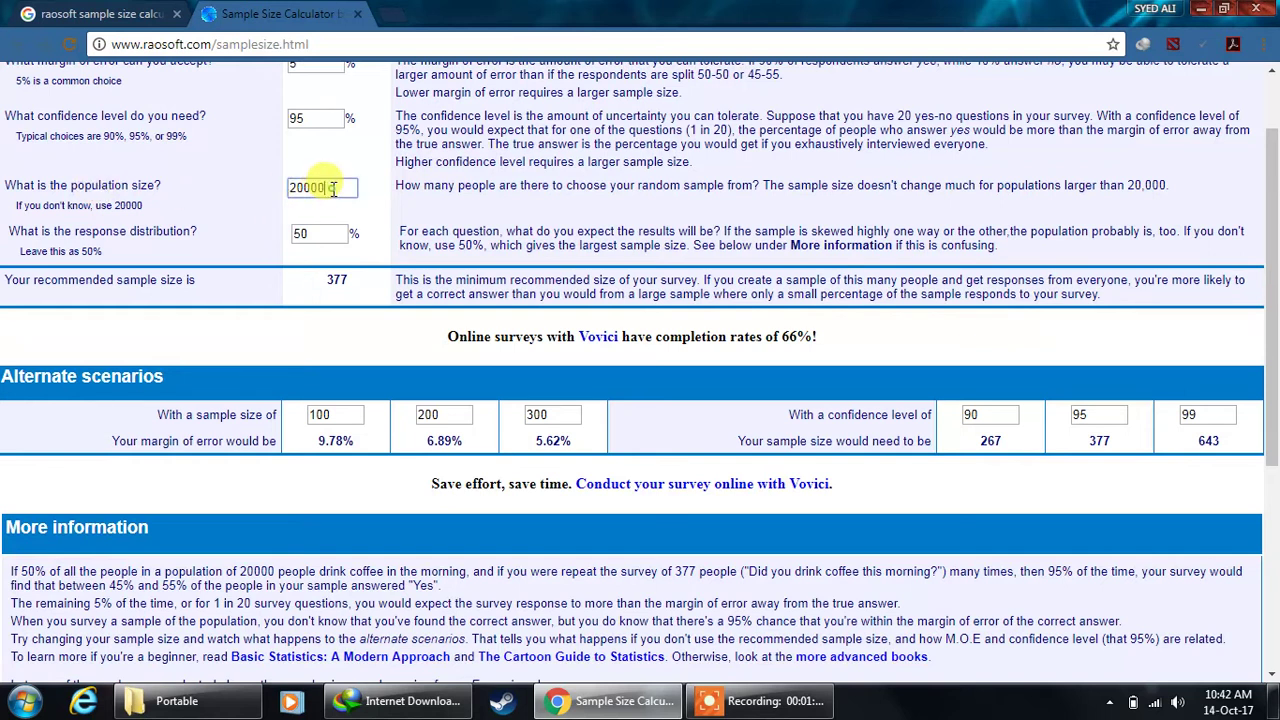
{"action": "left_click_drag", "start_coordinate": [334, 189], "coordinate": [279, 193]}
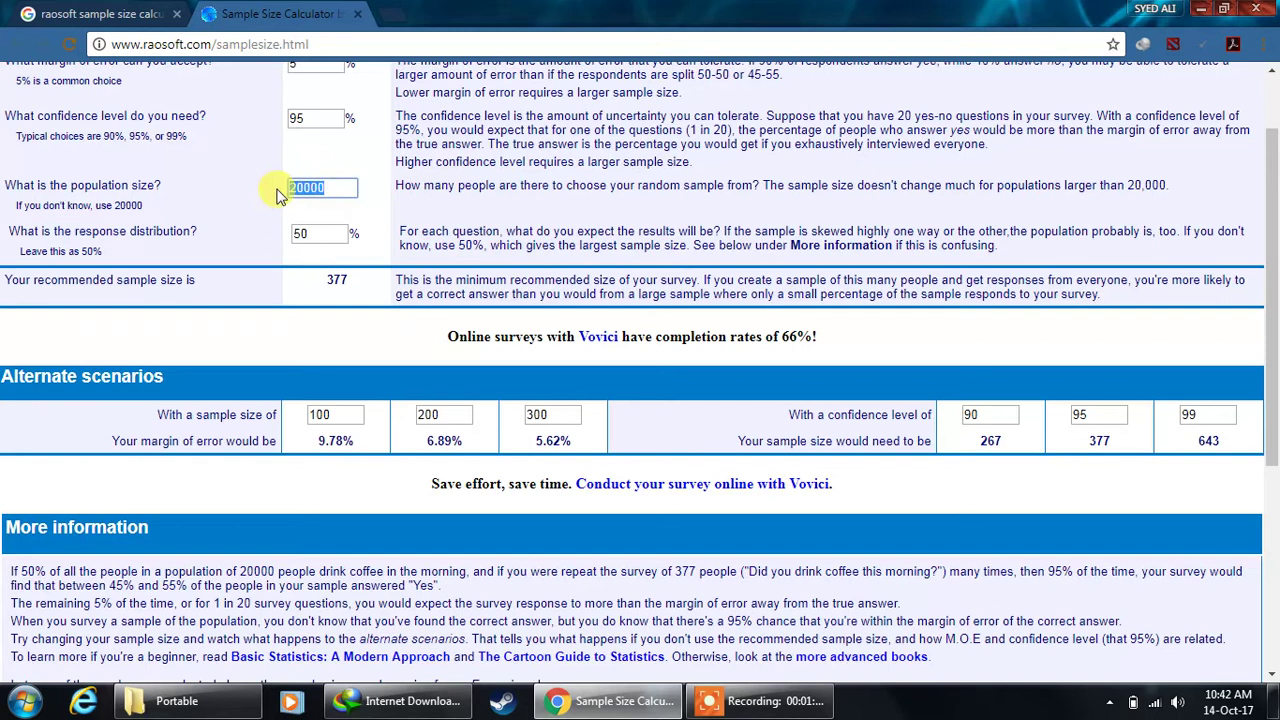
{"action": "type", "text": "2"}
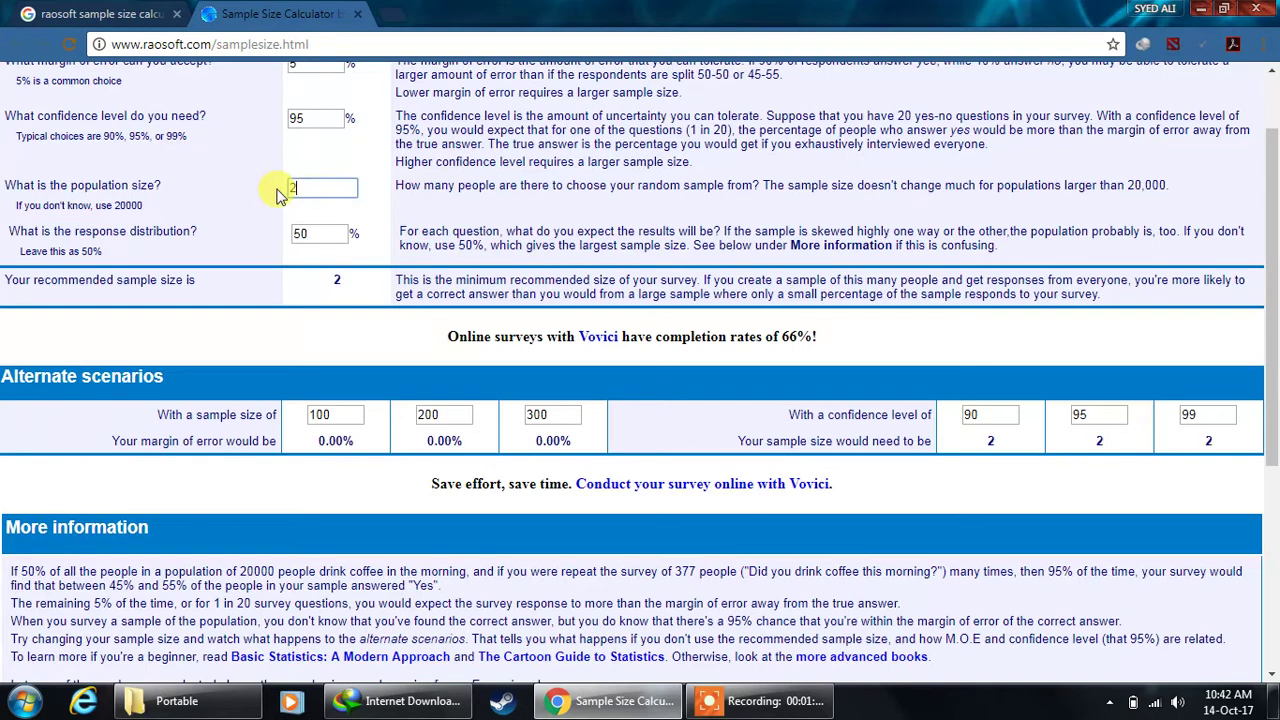
{"action": "type", "text": "00000"}
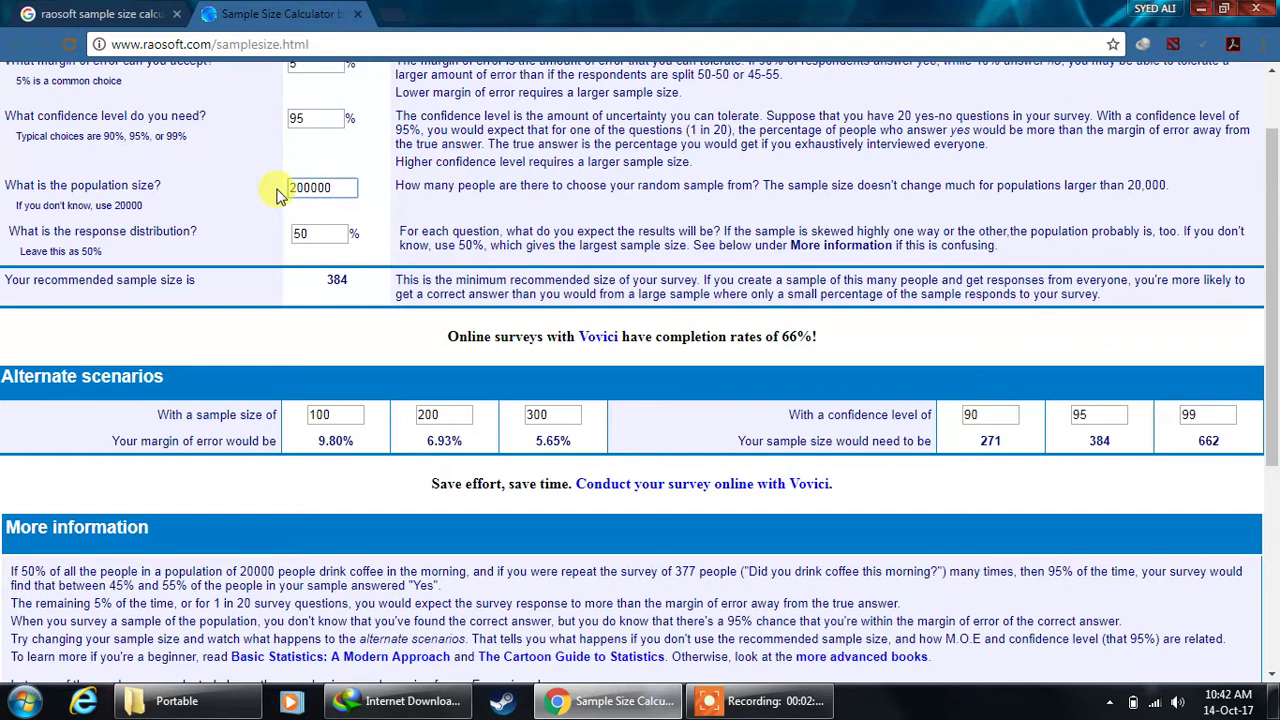
{"action": "type", "text": "0"}
{"action": "scroll", "coordinate": [490, 305], "scroll_direction": "down", "scroll_amount": 1}
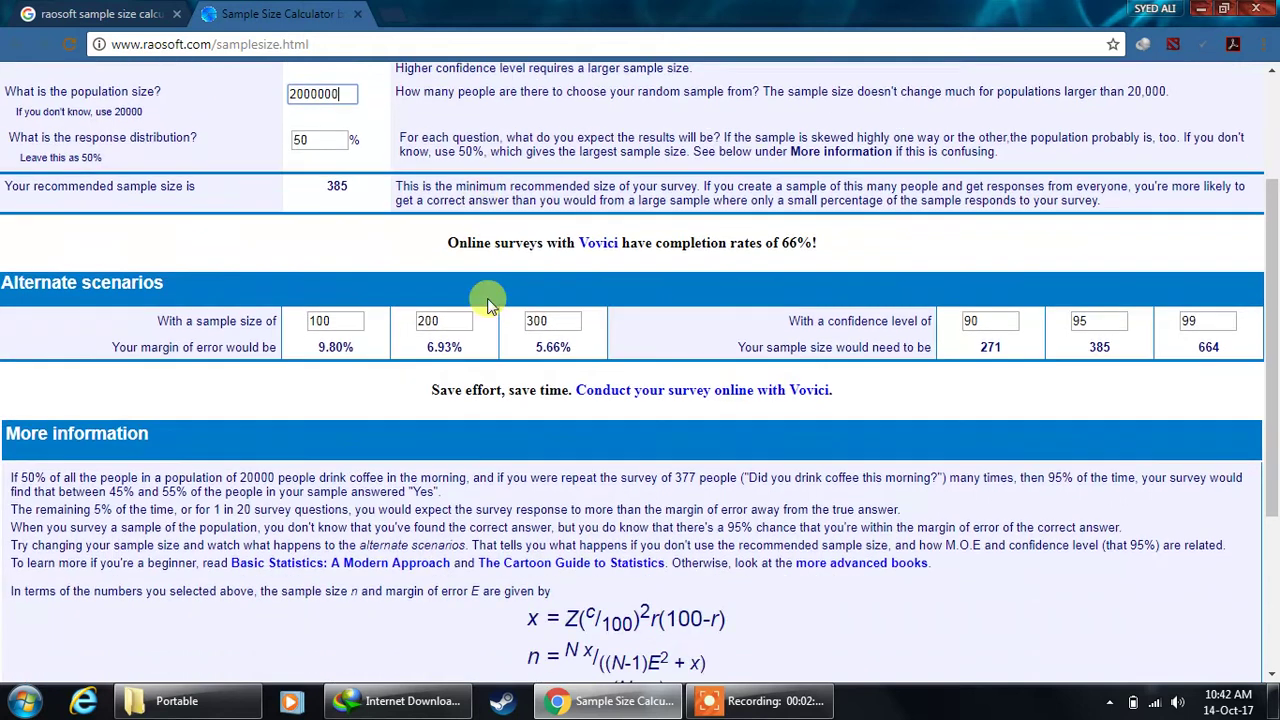
{"action": "scroll", "coordinate": [490, 305], "scroll_direction": "down", "scroll_amount": 1}
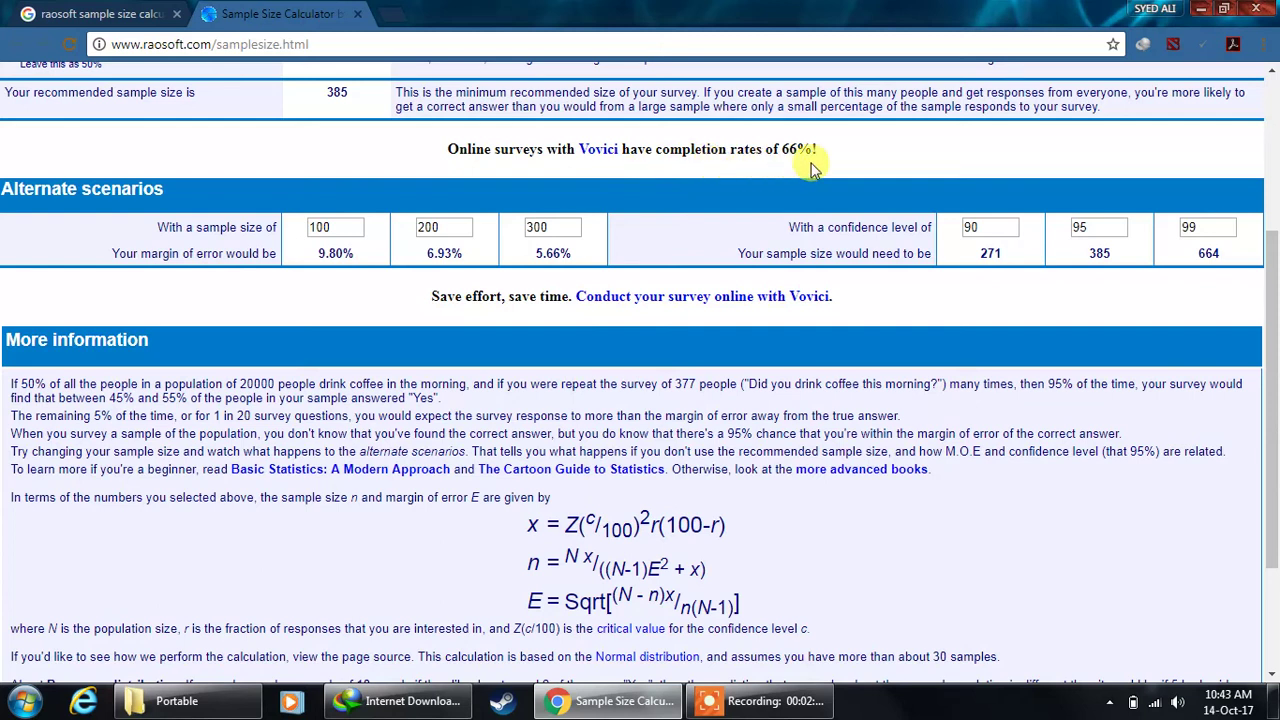
{"action": "scroll", "coordinate": [600, 240], "scroll_direction": "up", "scroll_amount": 1}
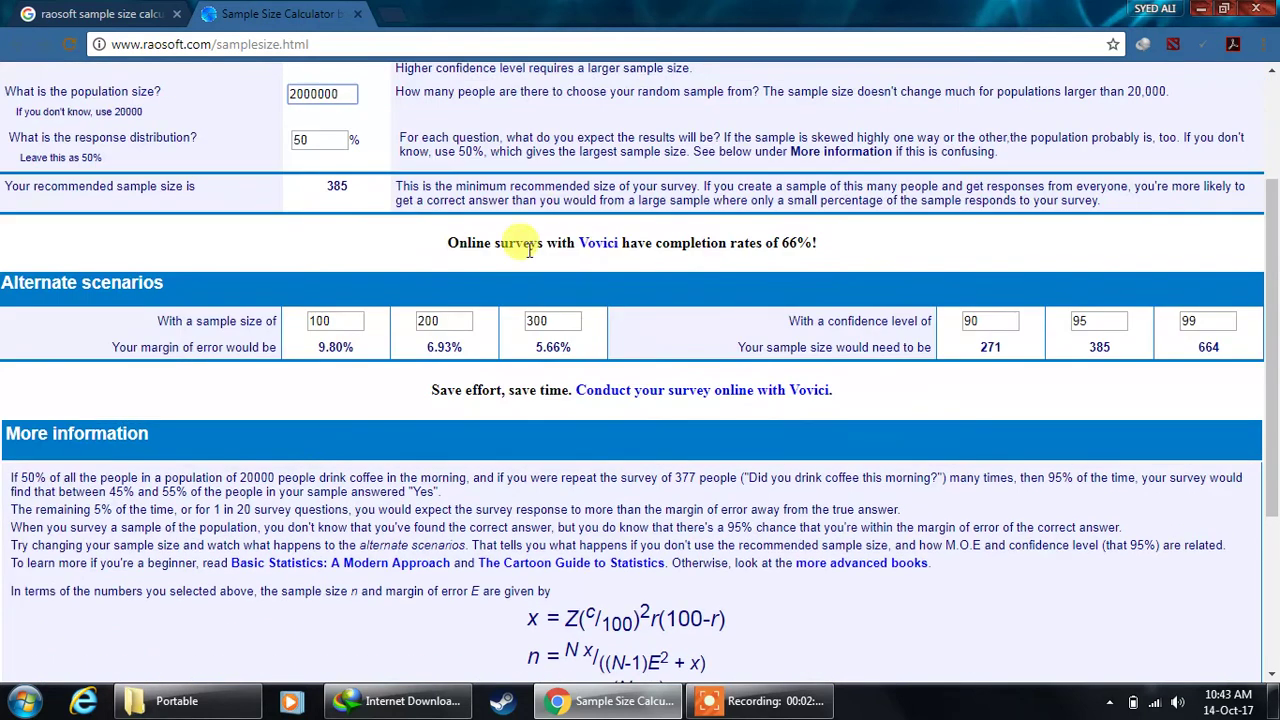
{"action": "left_click", "coordinate": [338, 190]}
{"action": "double_click", "coordinate": [327, 189]}
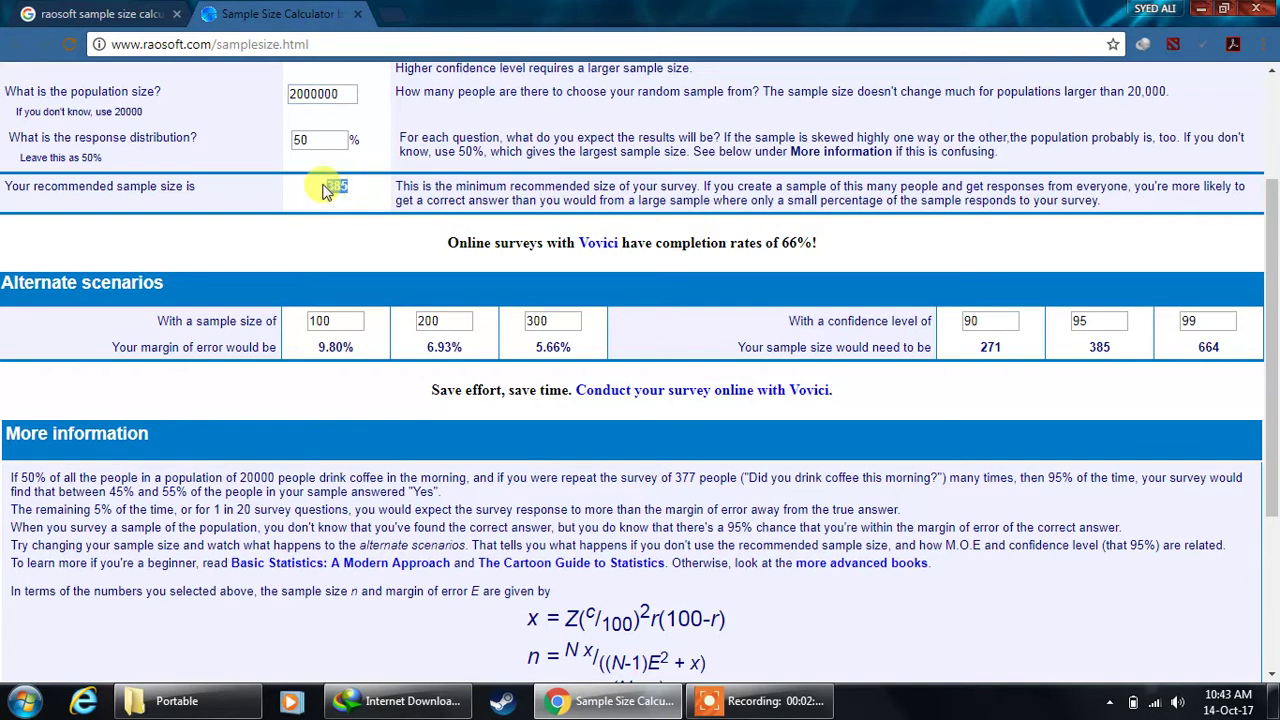
{"action": "left_click", "coordinate": [370, 200]}
{"action": "scroll", "coordinate": [345, 265], "scroll_direction": "up", "scroll_amount": 2}
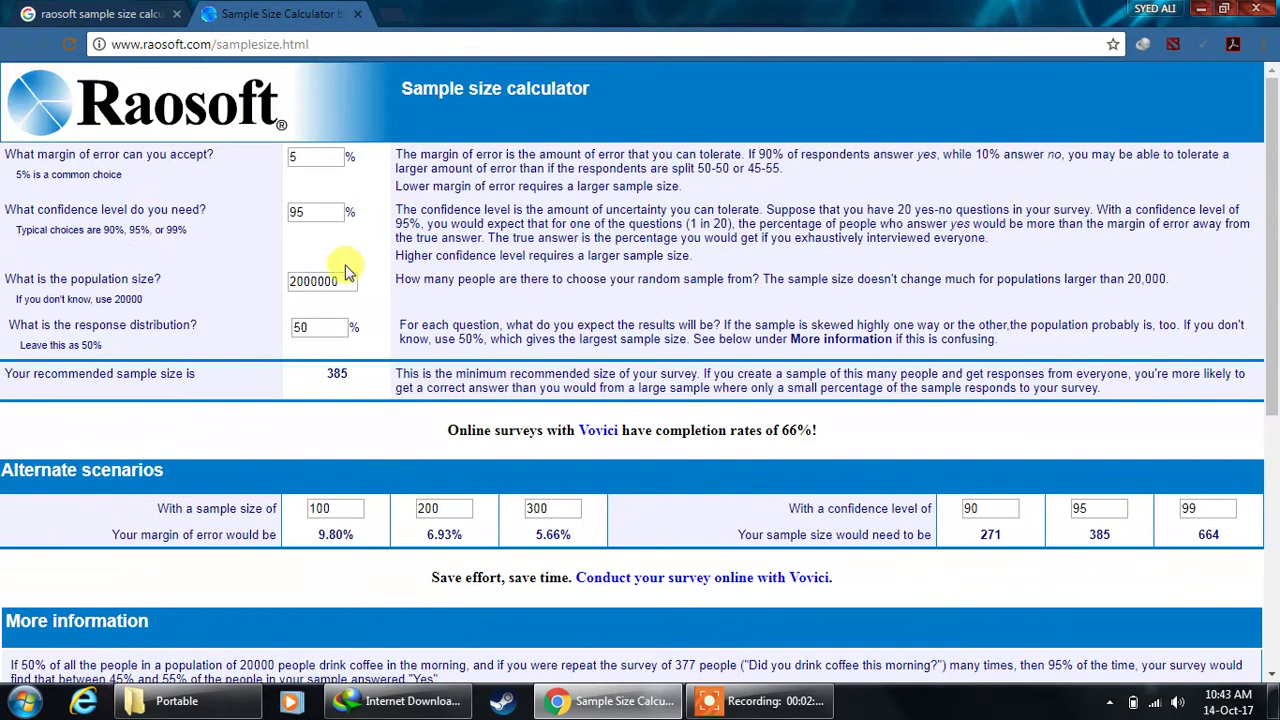
{"action": "left_click_drag", "start_coordinate": [345, 270], "coordinate": [240, 285]}
{"action": "type", "text": "20000"}
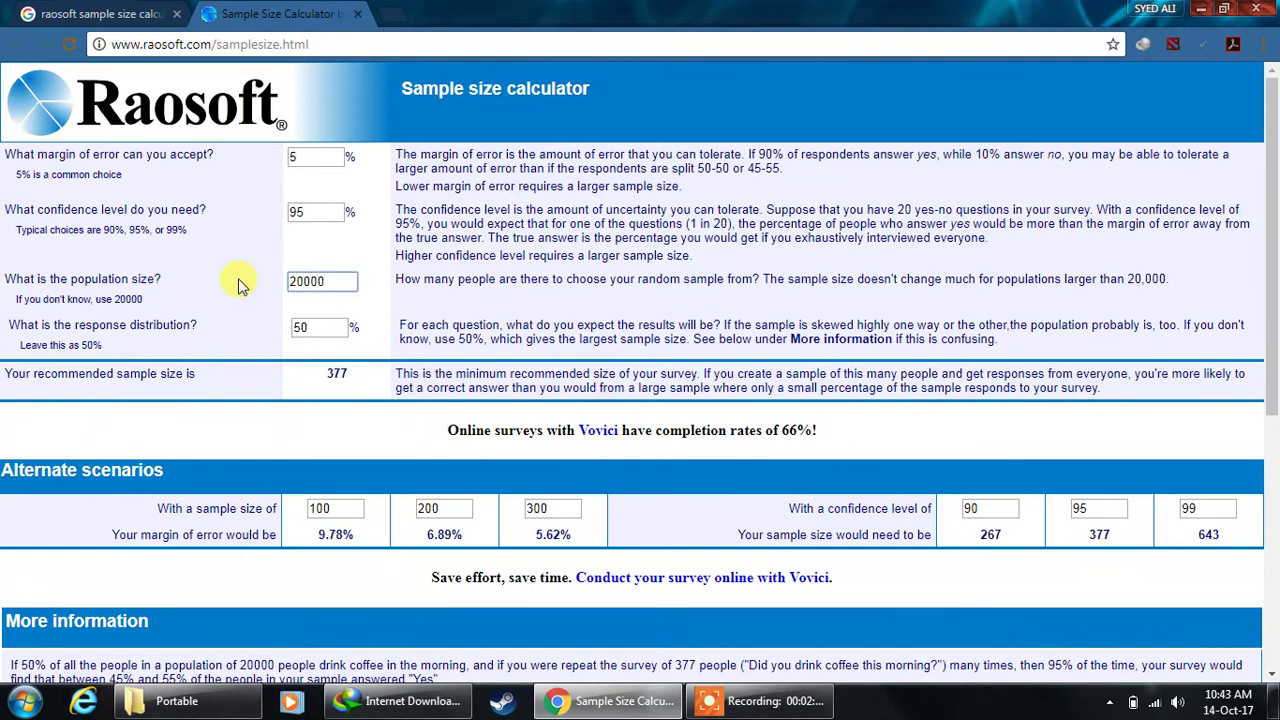
{"action": "left_click", "coordinate": [358, 388]}
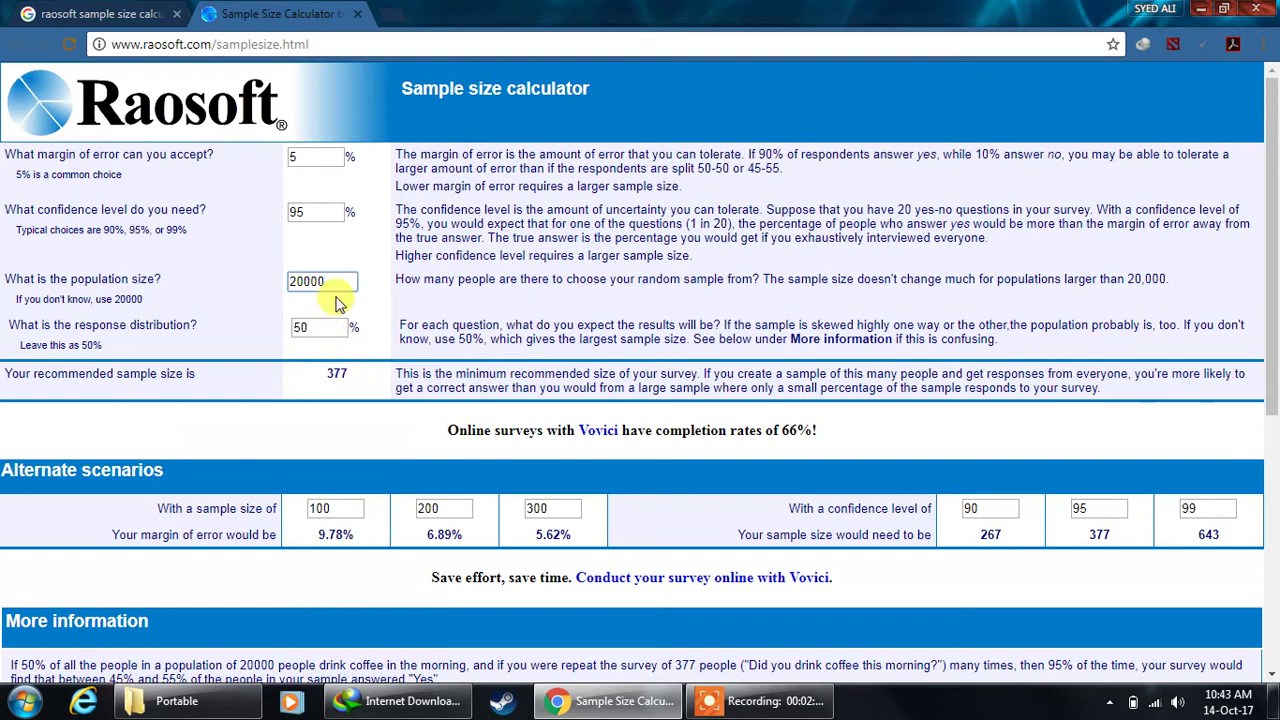
{"action": "type", "text": "0"}
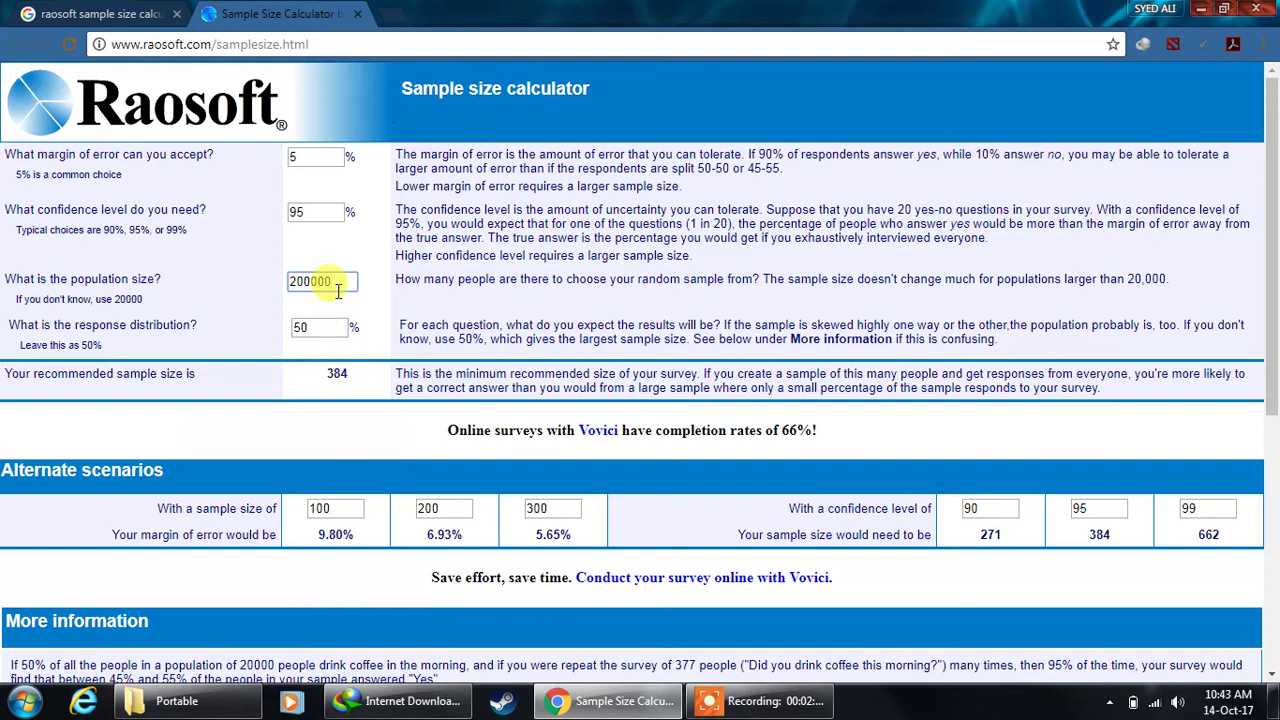
{"action": "type", "text": "0000000"}
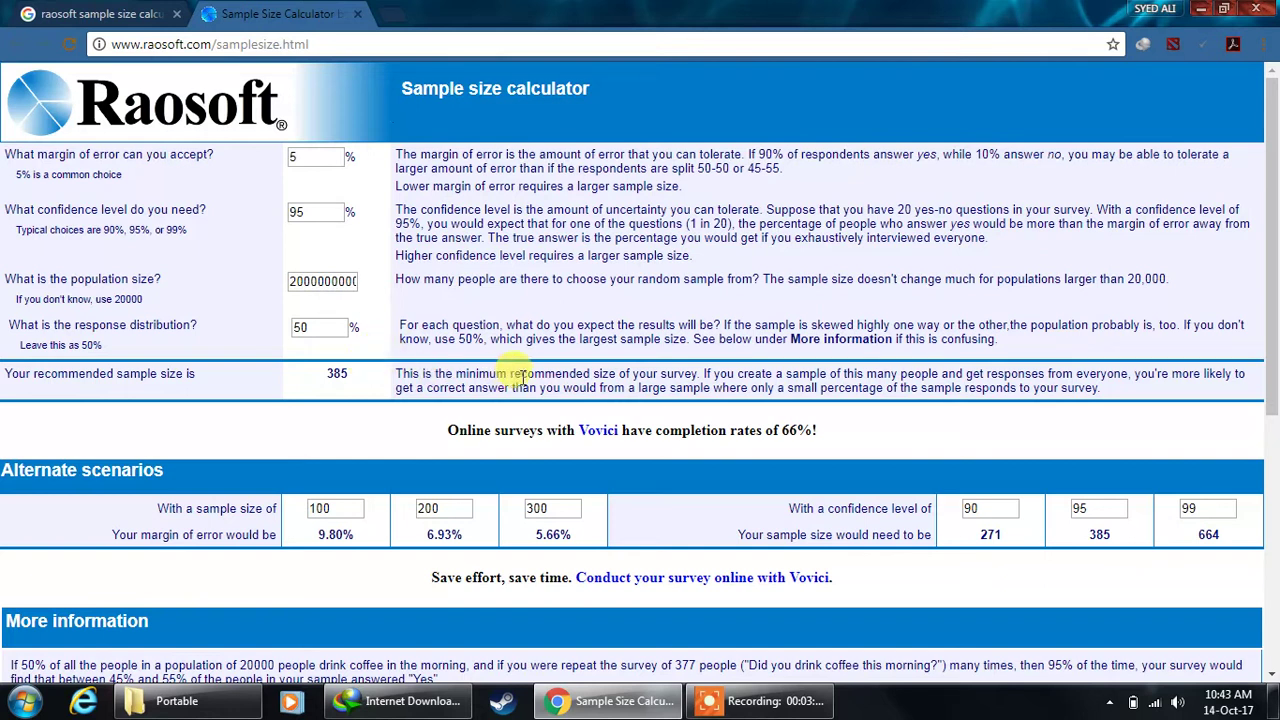
{"action": "scroll", "coordinate": [520, 378], "scroll_direction": "down", "scroll_amount": 5}
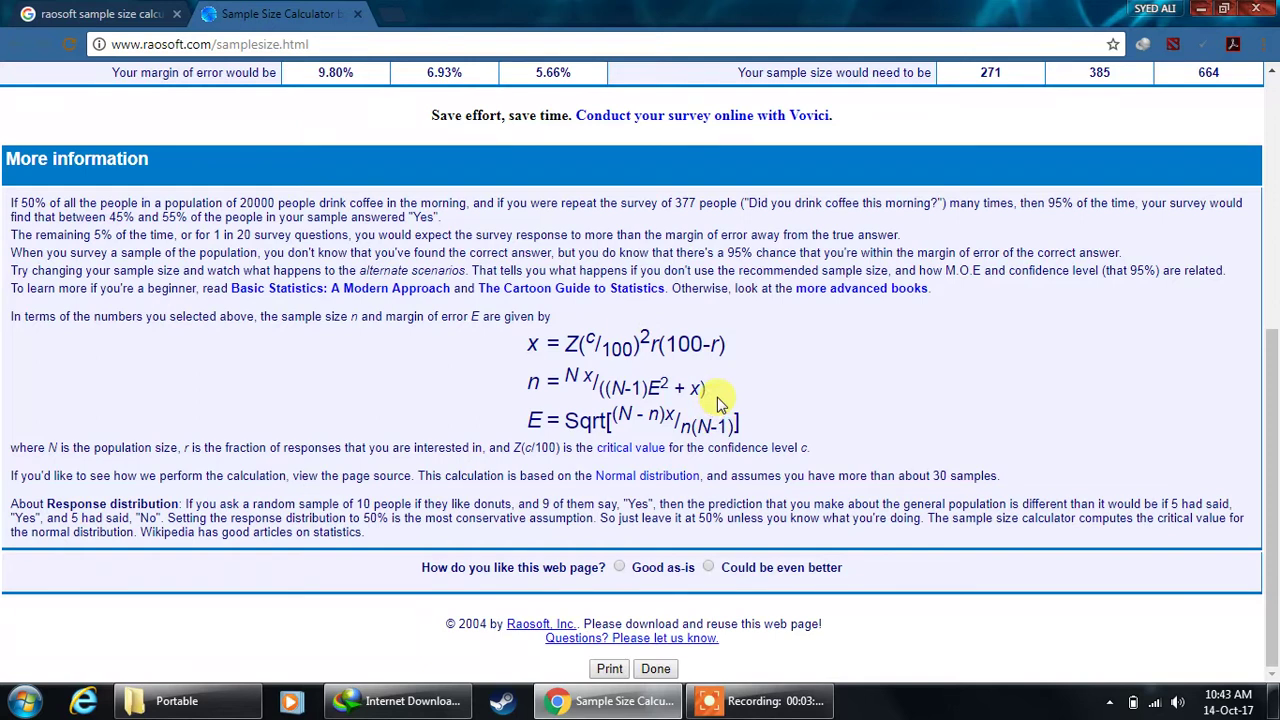
{"action": "scroll", "coordinate": [716, 404], "scroll_direction": "up", "scroll_amount": 5}
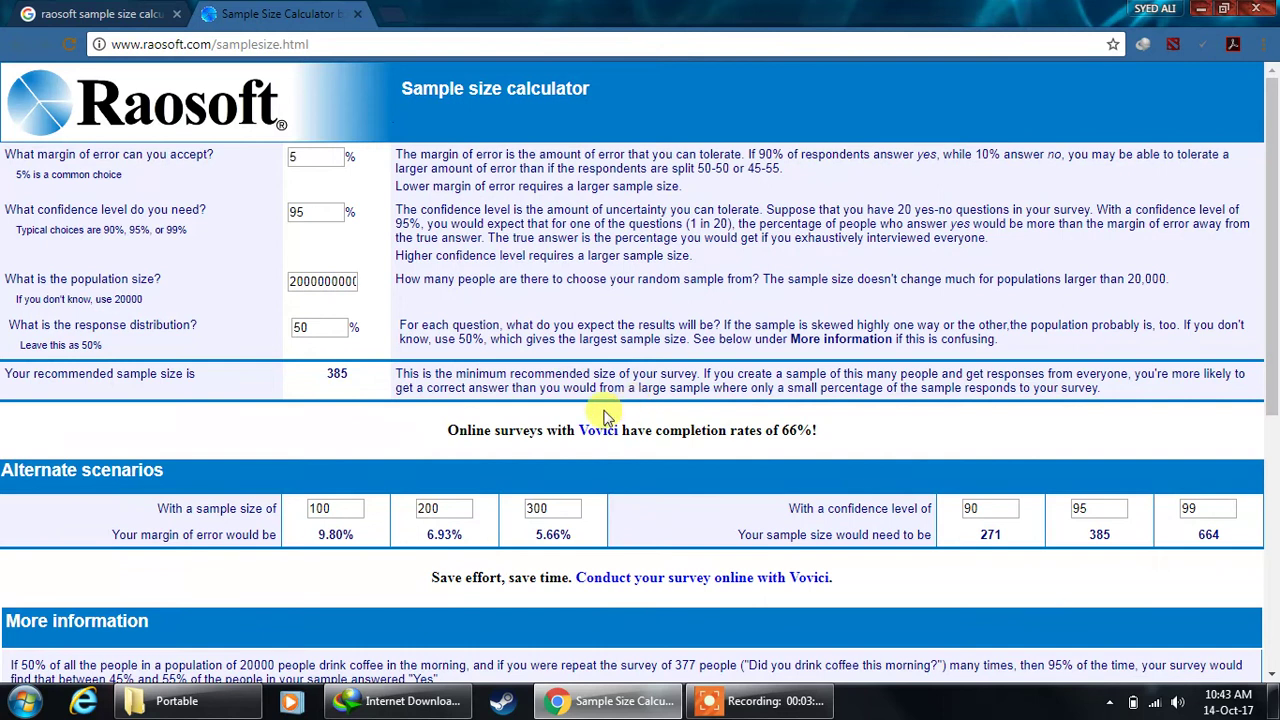
Step: Start Word and type the label 'Sample Size:' in bold 16 pt
{"action": "left_click", "coordinate": [24, 701]}
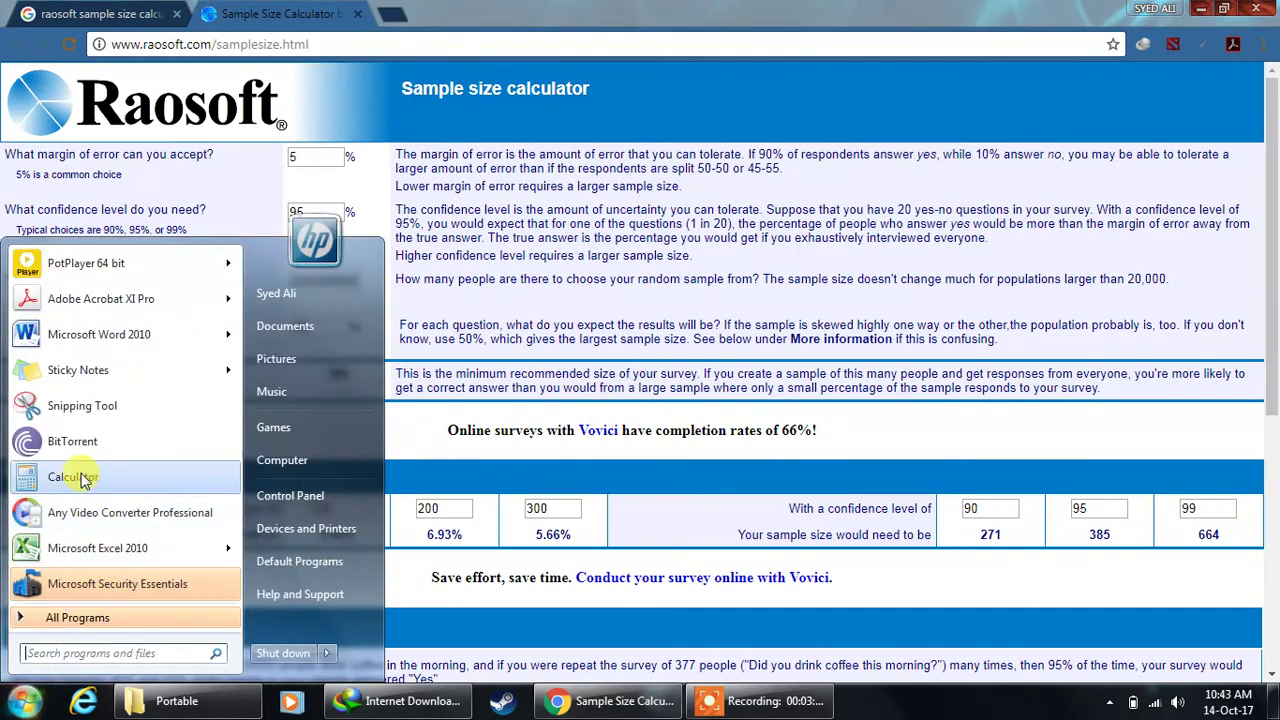
{"action": "left_click", "coordinate": [677, 340]}
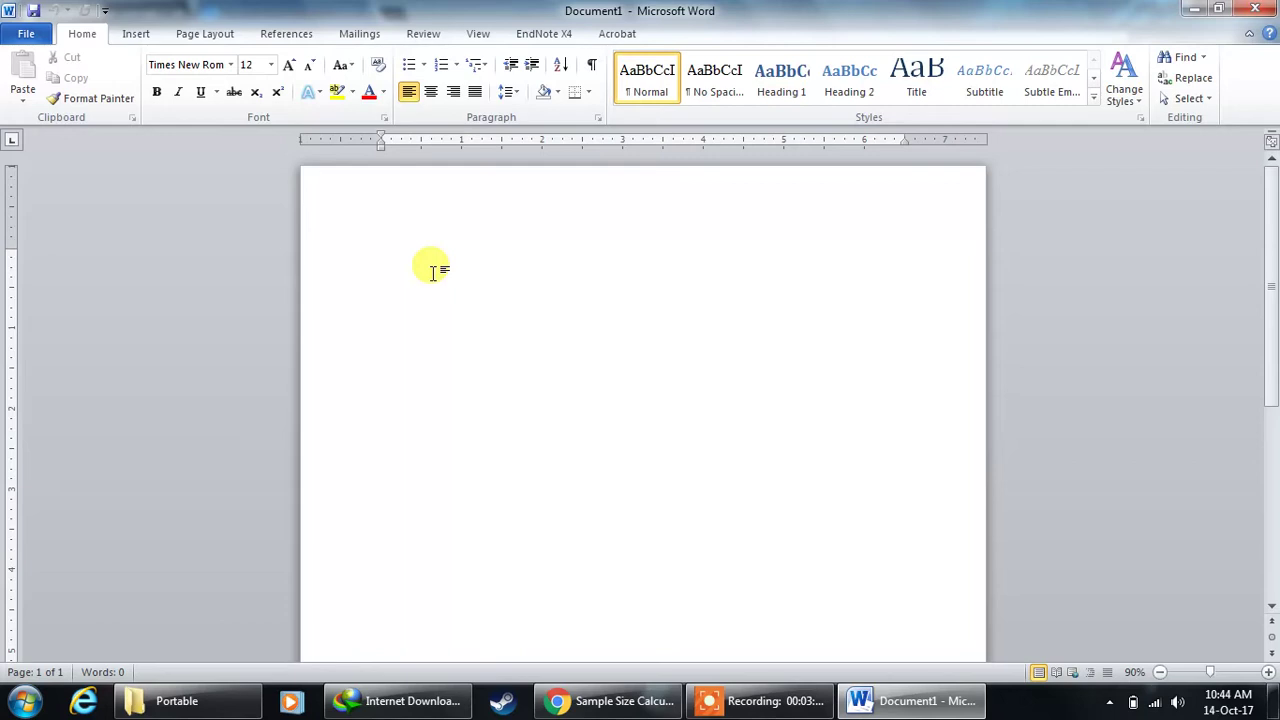
{"action": "type", "text": "Sample Size:"}
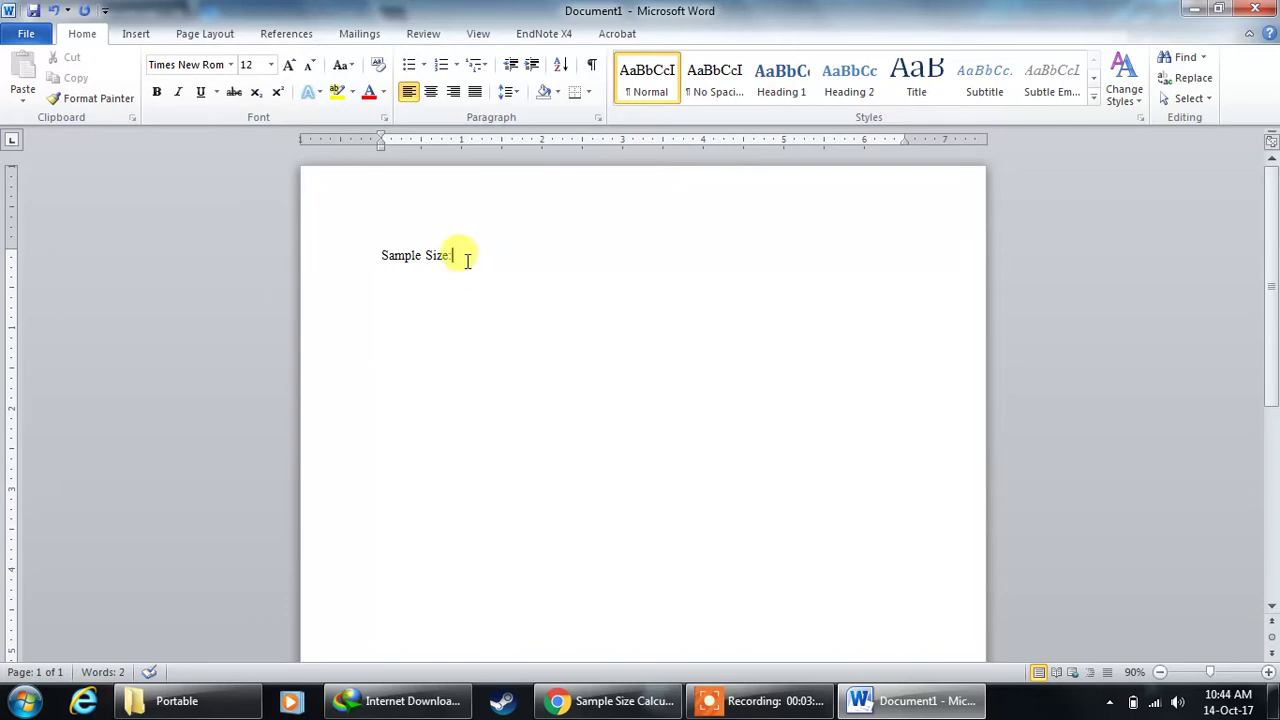
{"action": "left_click_drag", "start_coordinate": [463, 254], "coordinate": [277, 260]}
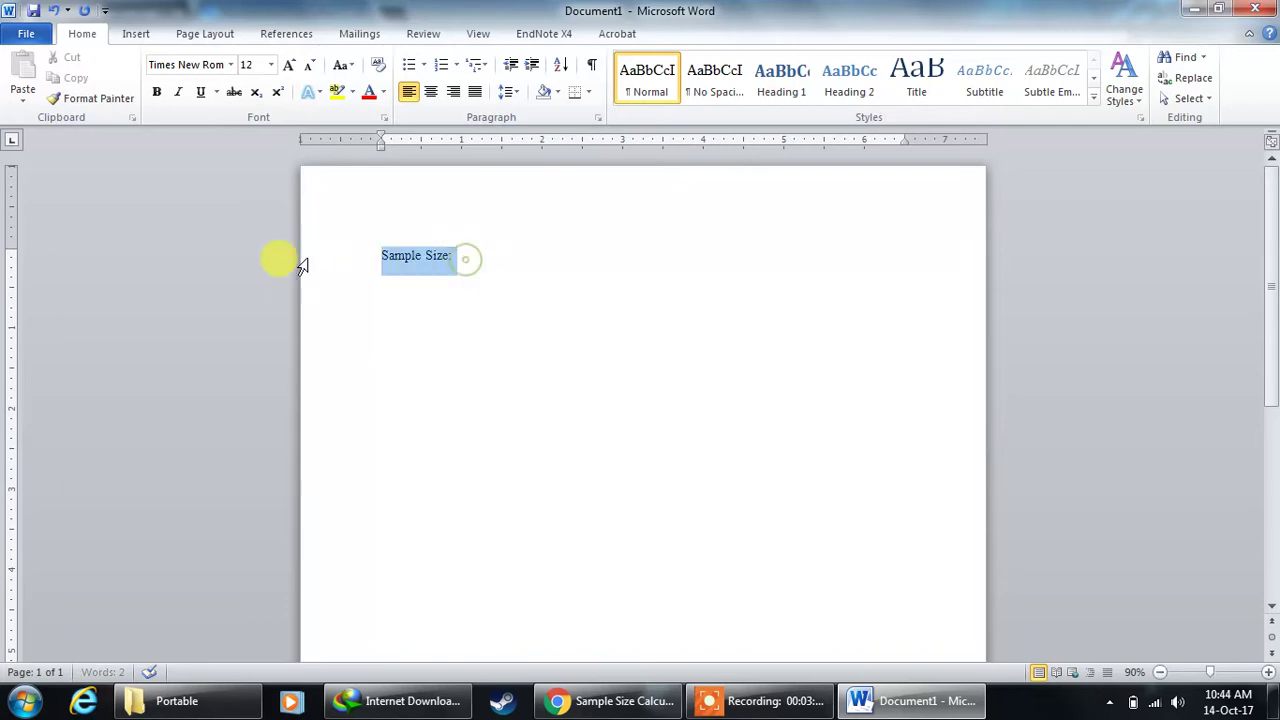
{"action": "left_click", "coordinate": [252, 64]}
{"action": "type", "text": "16"}
{"action": "key", "text": "Return"}
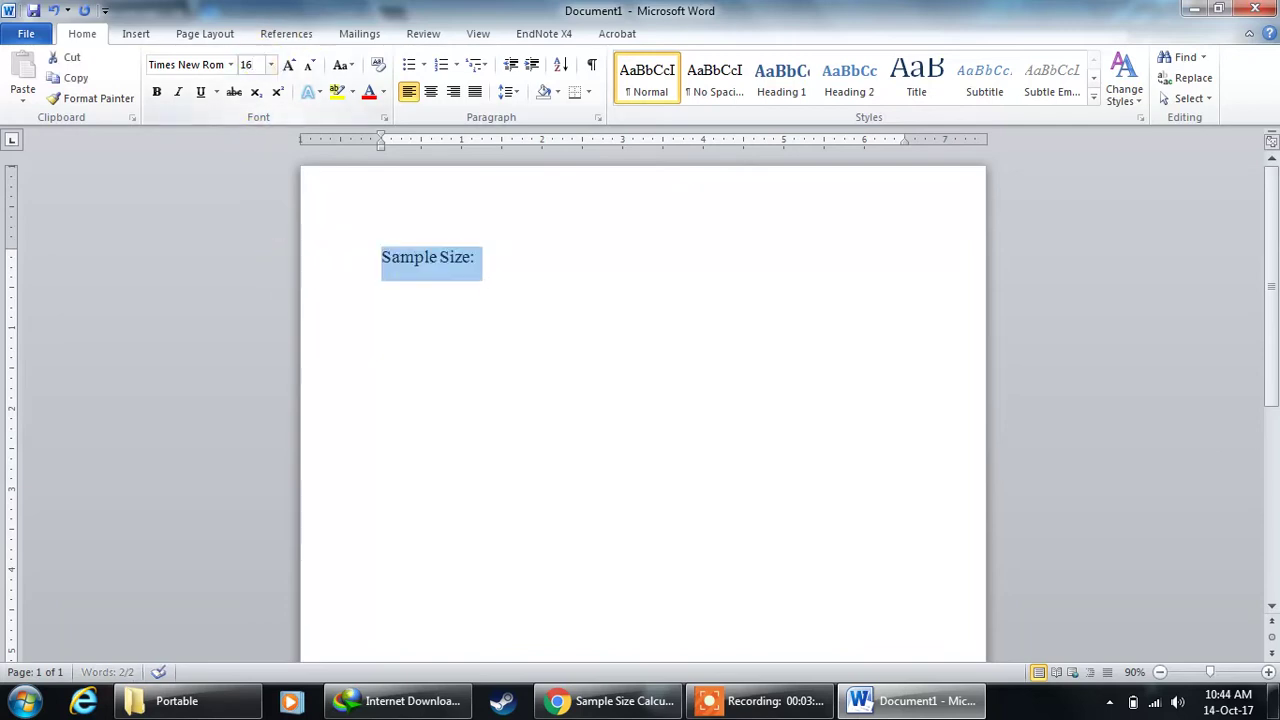
{"action": "key", "text": "ctrl+b"}
Step: Add the unbolded sentence 'Sample size was calculated suing Raosoft Sample size calculator.'
{"action": "left_click", "coordinate": [512, 238]}
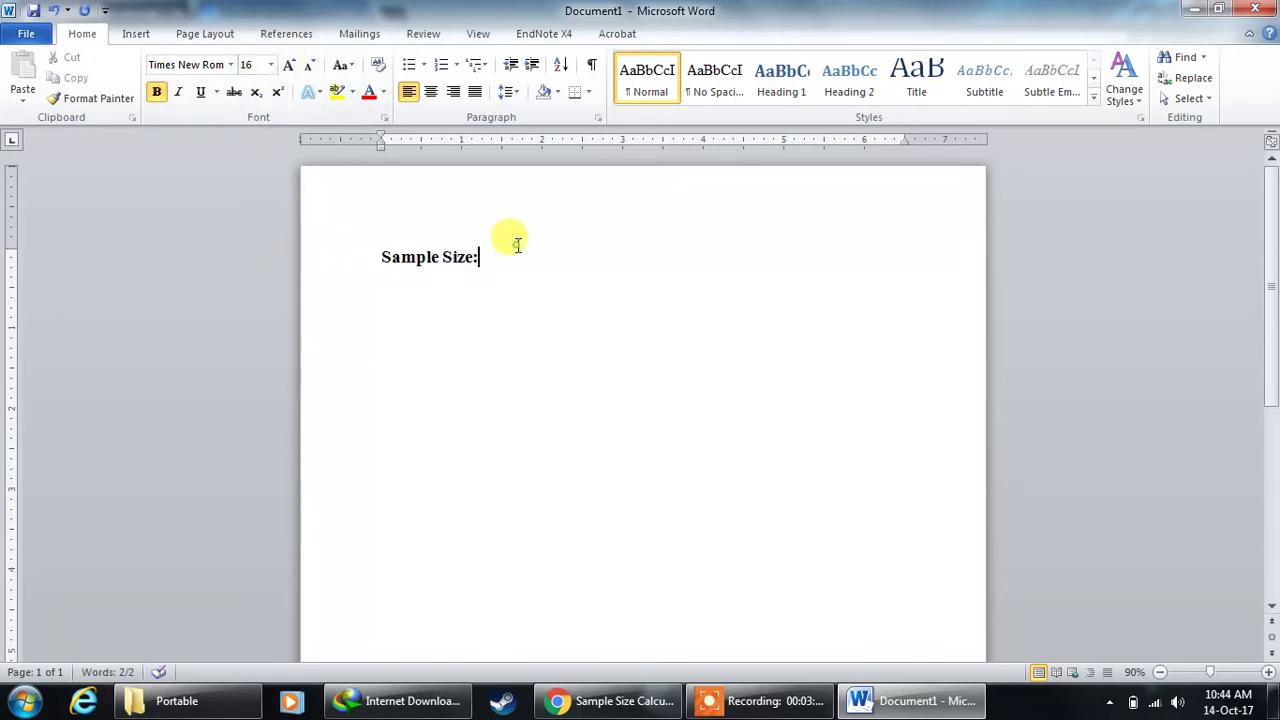
{"action": "key", "text": "ctrl+b"}
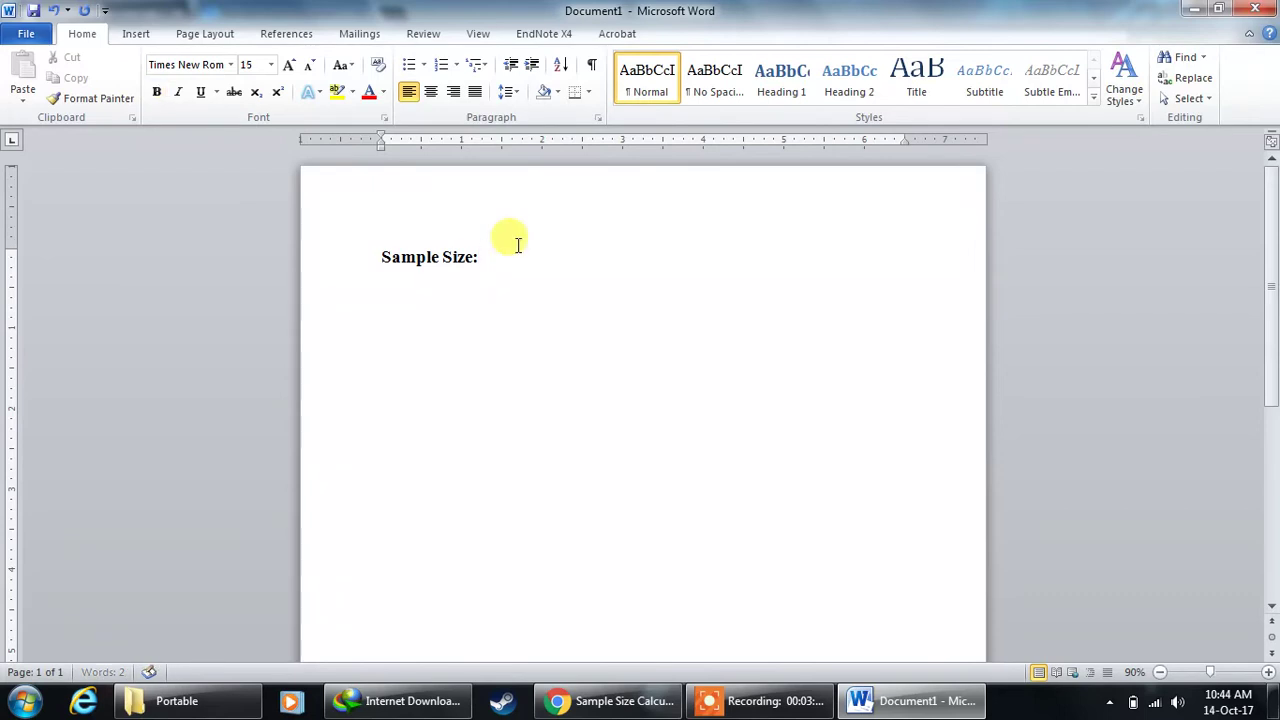
{"action": "key", "text": "ctrl+bracketleft"}
{"action": "key", "text": "ctrl+bracketleft"}
{"action": "type", "text": "S"}
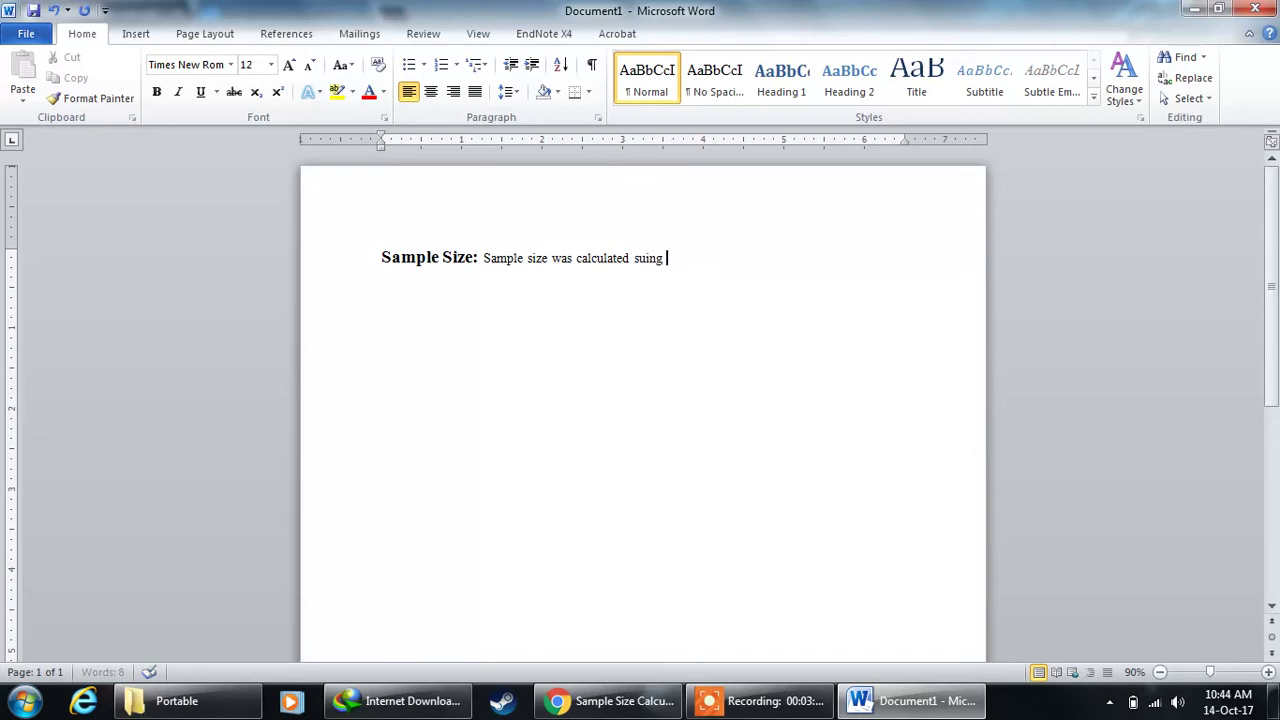
{"action": "type", "text": "soft Sample s"}
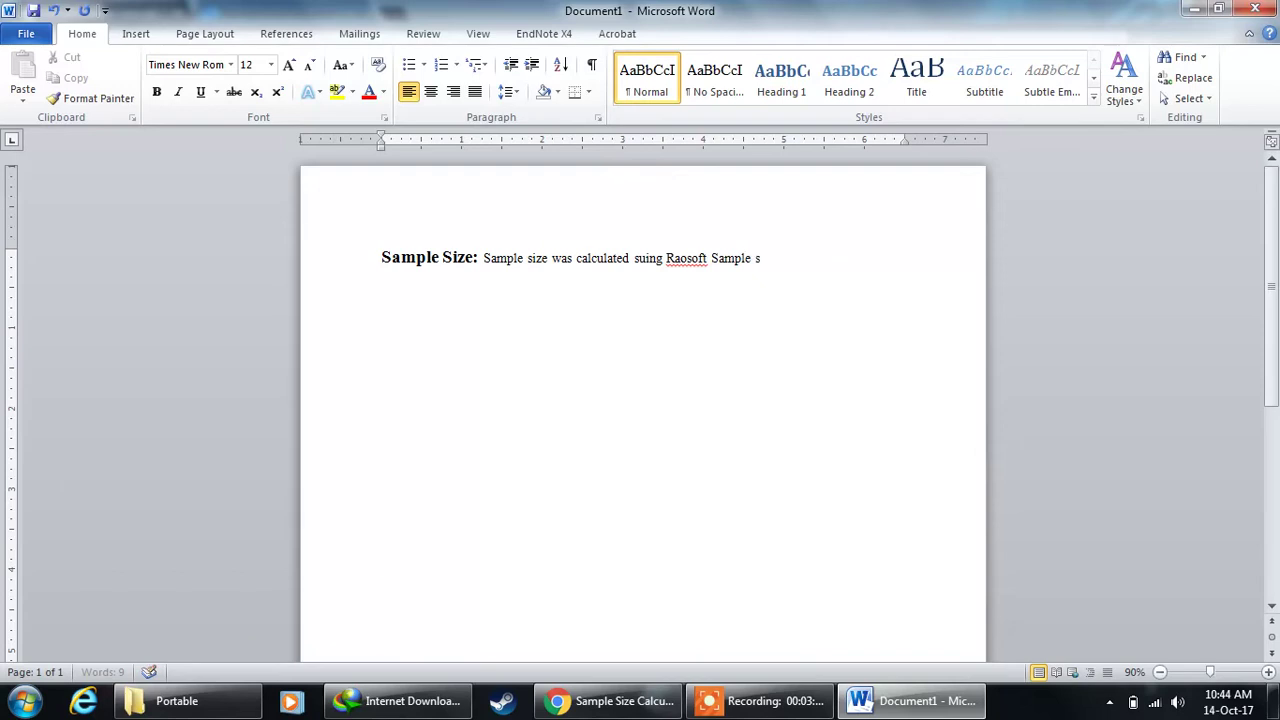
{"action": "type", "text": "ize calculator. "}
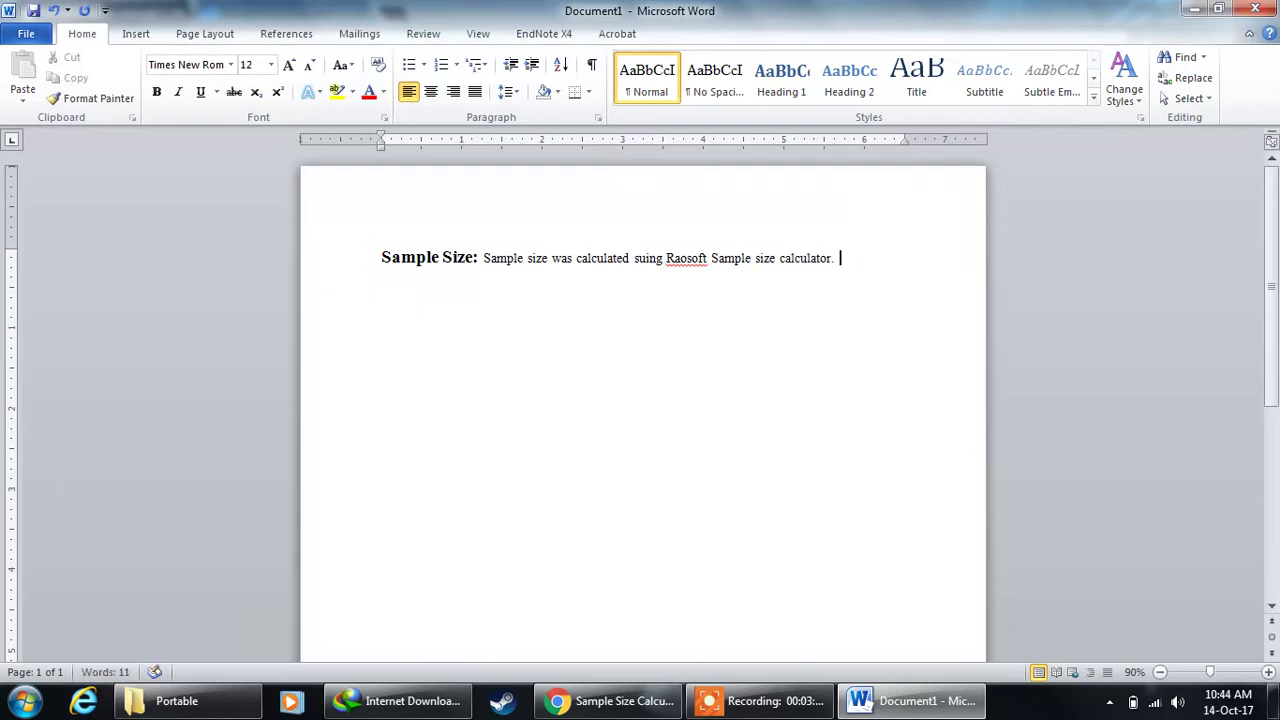
{"action": "type", "text": "Th"}
{"action": "key", "text": "BackSpace"}
{"action": "key", "text": "BackSpace"}
{"action": "key", "text": "BackSpace"}
{"action": "key", "text": "Return"}
Step: Select the three sample size formulas on the Raosoft calculator page
{"action": "left_click", "coordinate": [610, 701]}
{"action": "scroll", "coordinate": [643, 460], "scroll_direction": "down", "scroll_amount": 5}
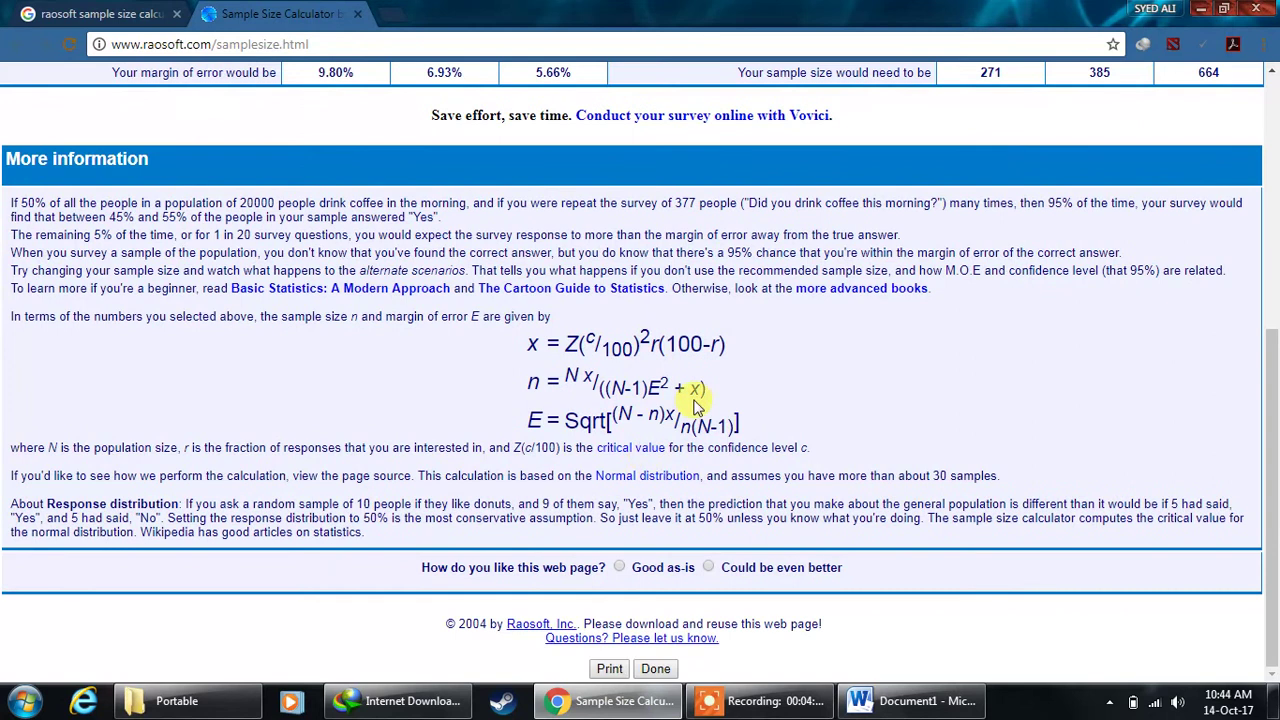
{"action": "left_click_drag", "start_coordinate": [748, 432], "coordinate": [530, 350]}
Step: Paste the three formulas into Word as plain text and centre them
{"action": "left_click", "coordinate": [912, 701]}
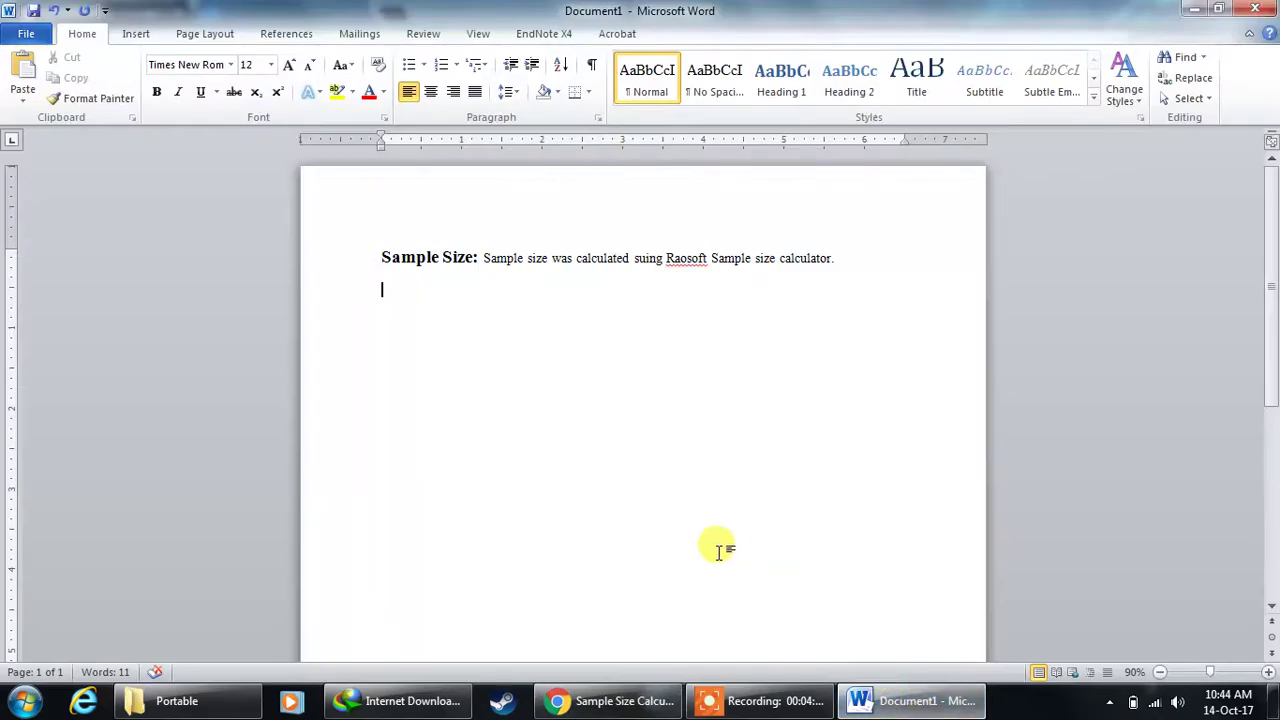
{"action": "type", "text": "x=Z(c/100)2r(100-r)n=Nx/((N-1)E2+x)E=Sqrt[(N-n)x/n(N-1)]"}
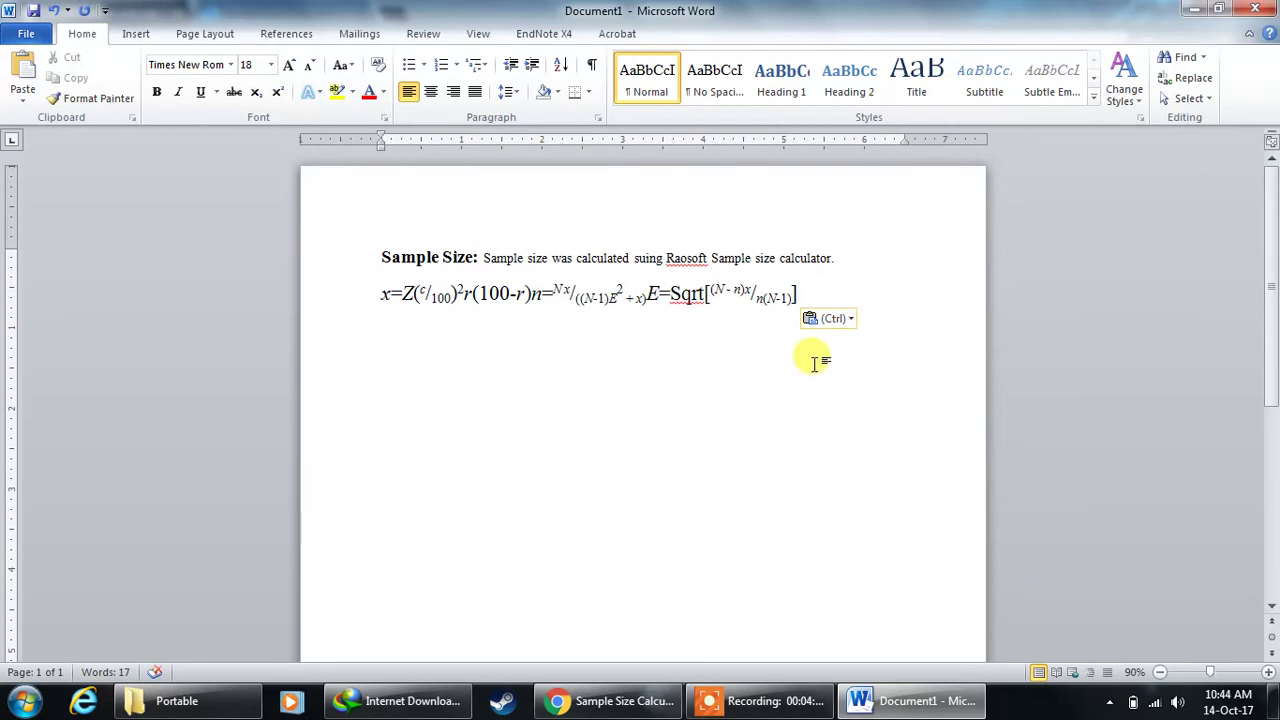
{"action": "left_click", "coordinate": [848, 325]}
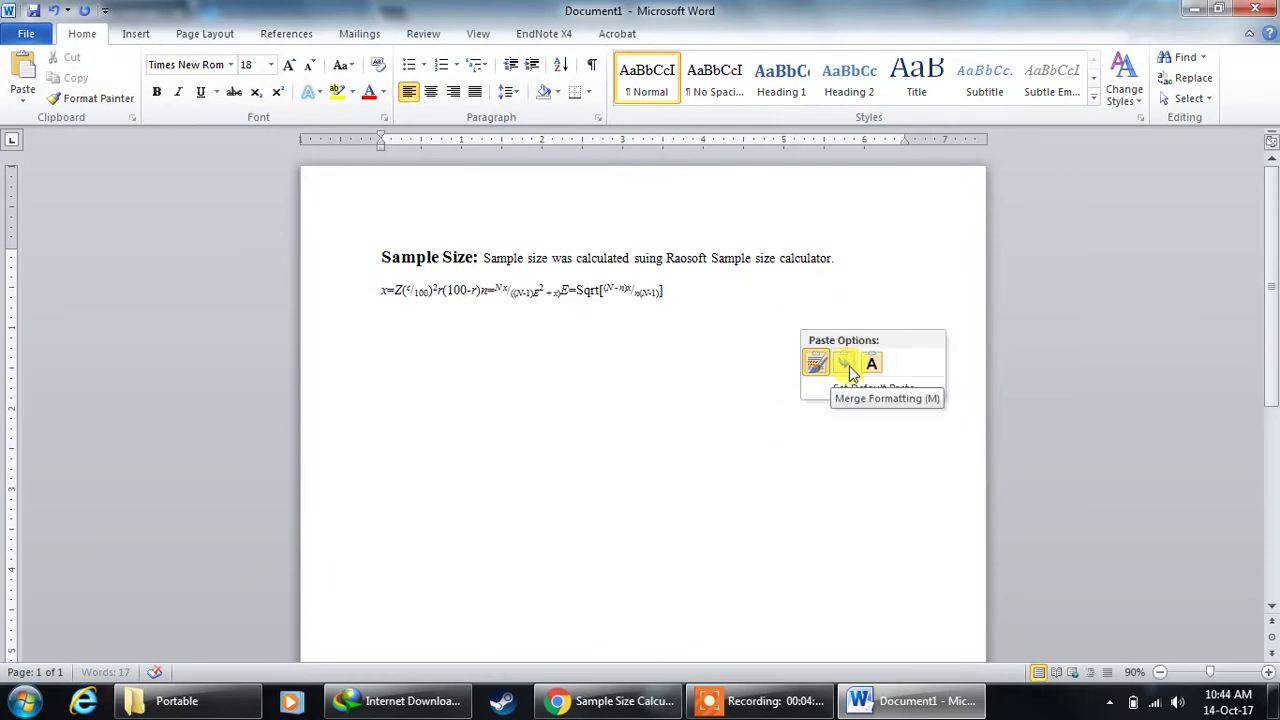
{"action": "left_click", "coordinate": [875, 368]}
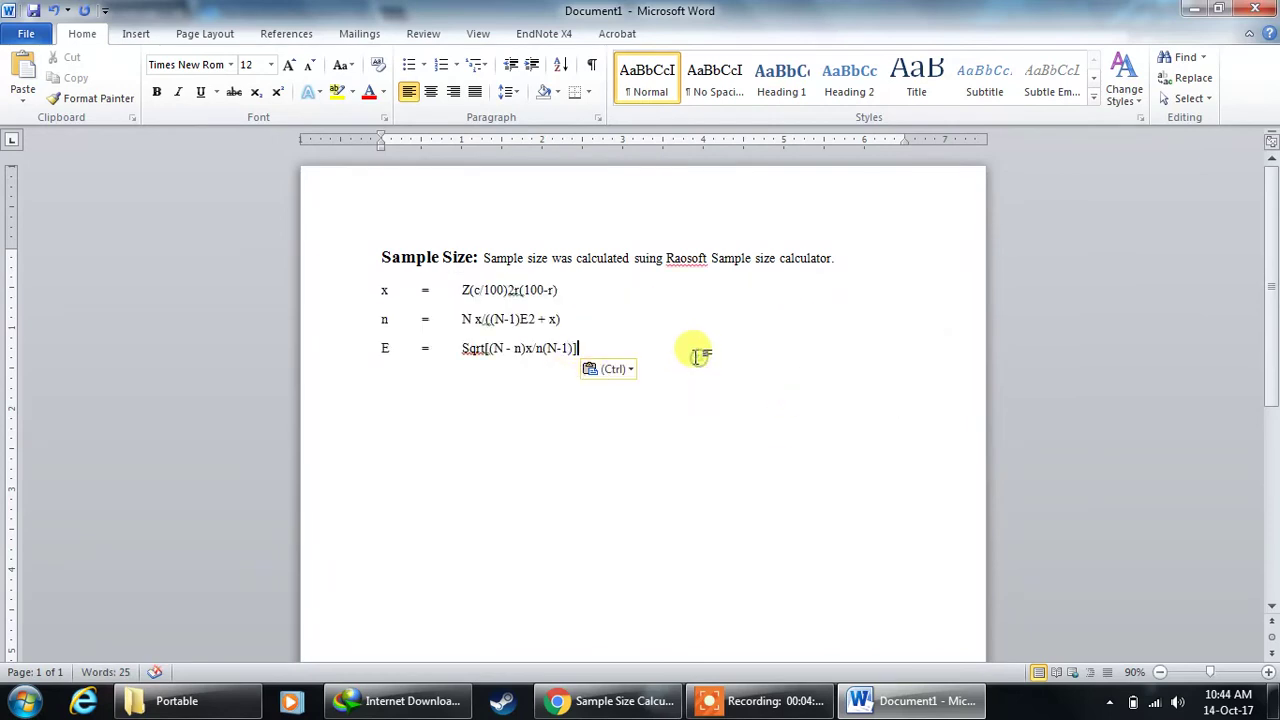
{"action": "left_click_drag", "start_coordinate": [694, 354], "coordinate": [359, 291]}
{"action": "left_click", "coordinate": [430, 91]}
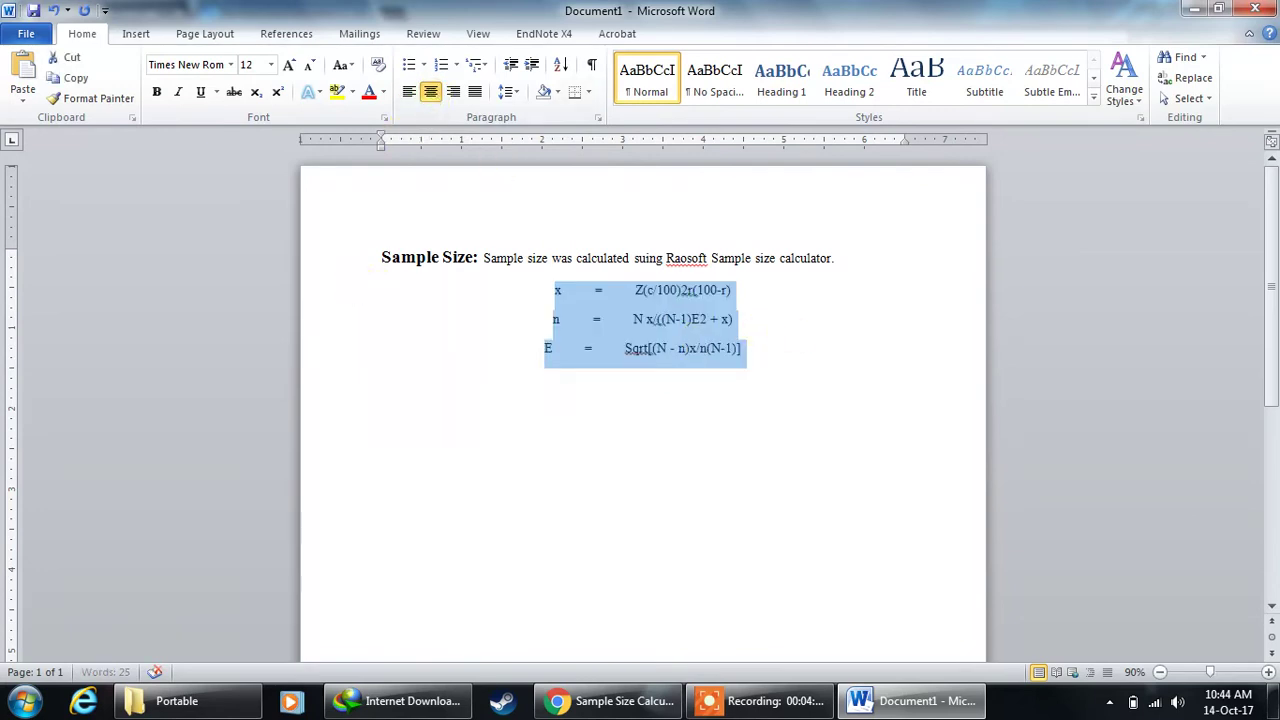
Step: Add a justified empty line after the last formula
{"action": "left_click", "coordinate": [785, 362]}
{"action": "key", "text": "Return"}
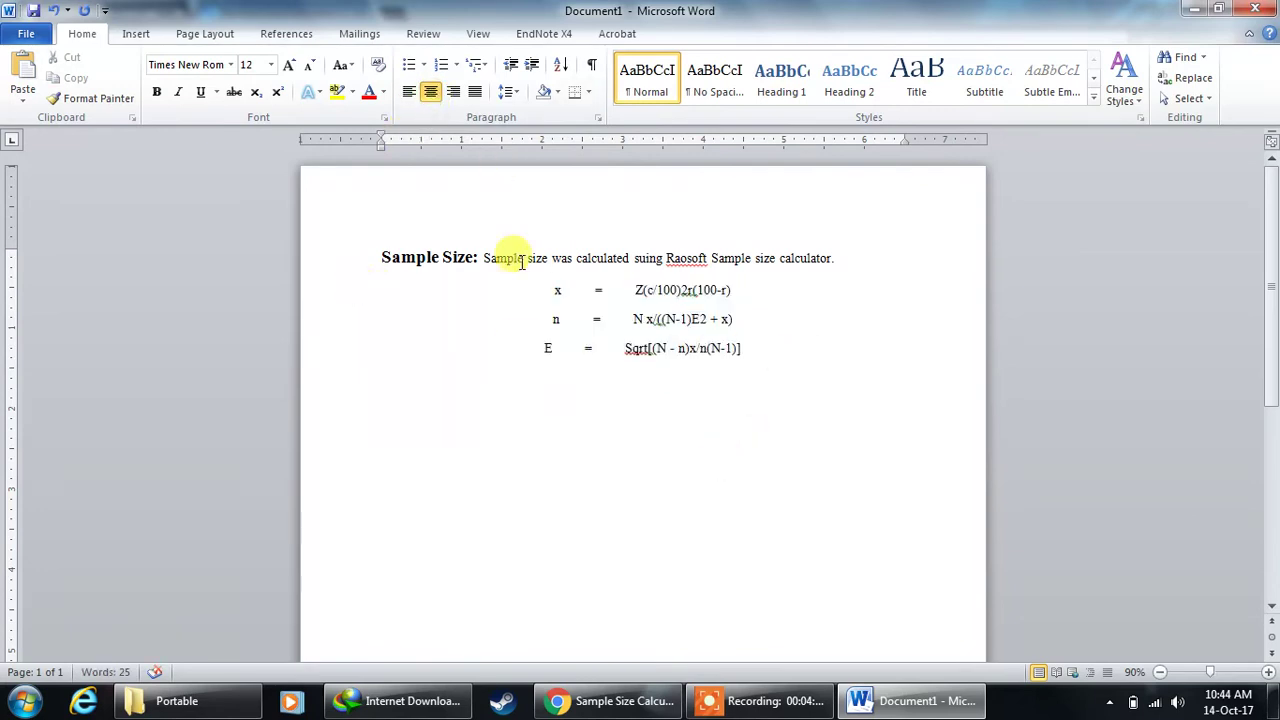
{"action": "key", "text": "ctrl+j"}
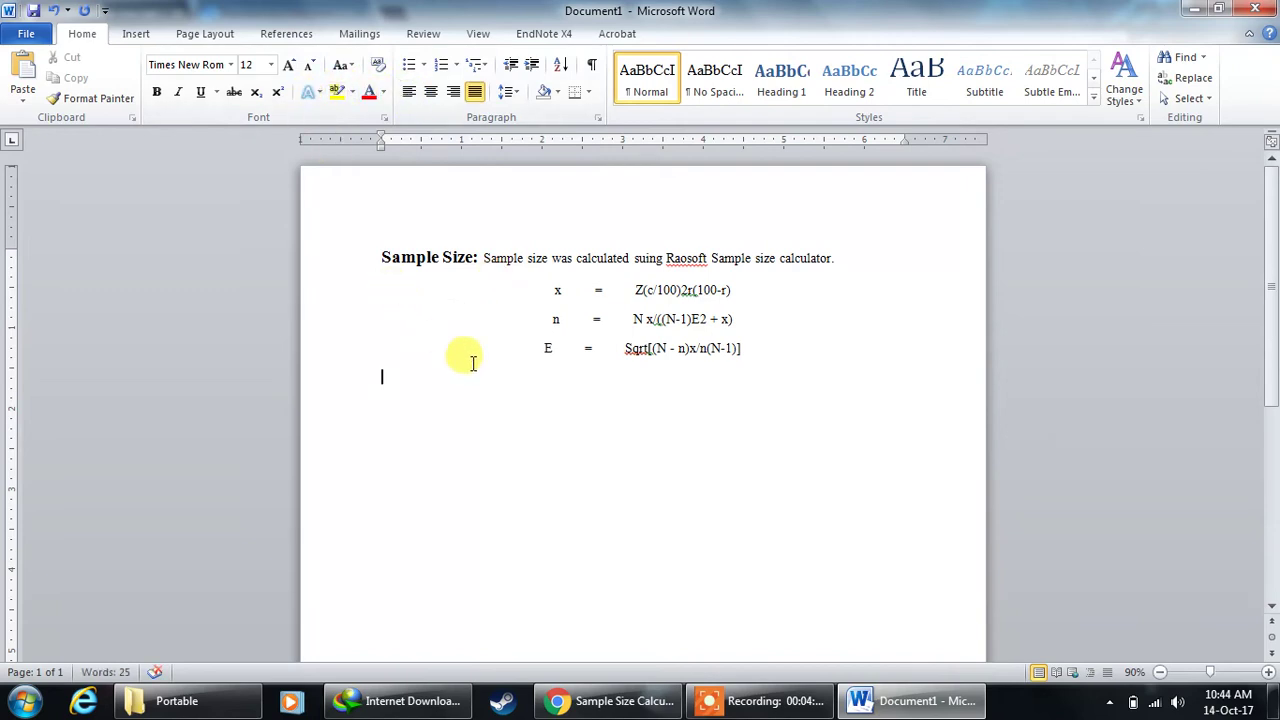
Step: Begin the sentence with 'A total of 385 or 380 subjects will be recruited to the study,'
{"action": "left_click", "coordinate": [484, 257]}
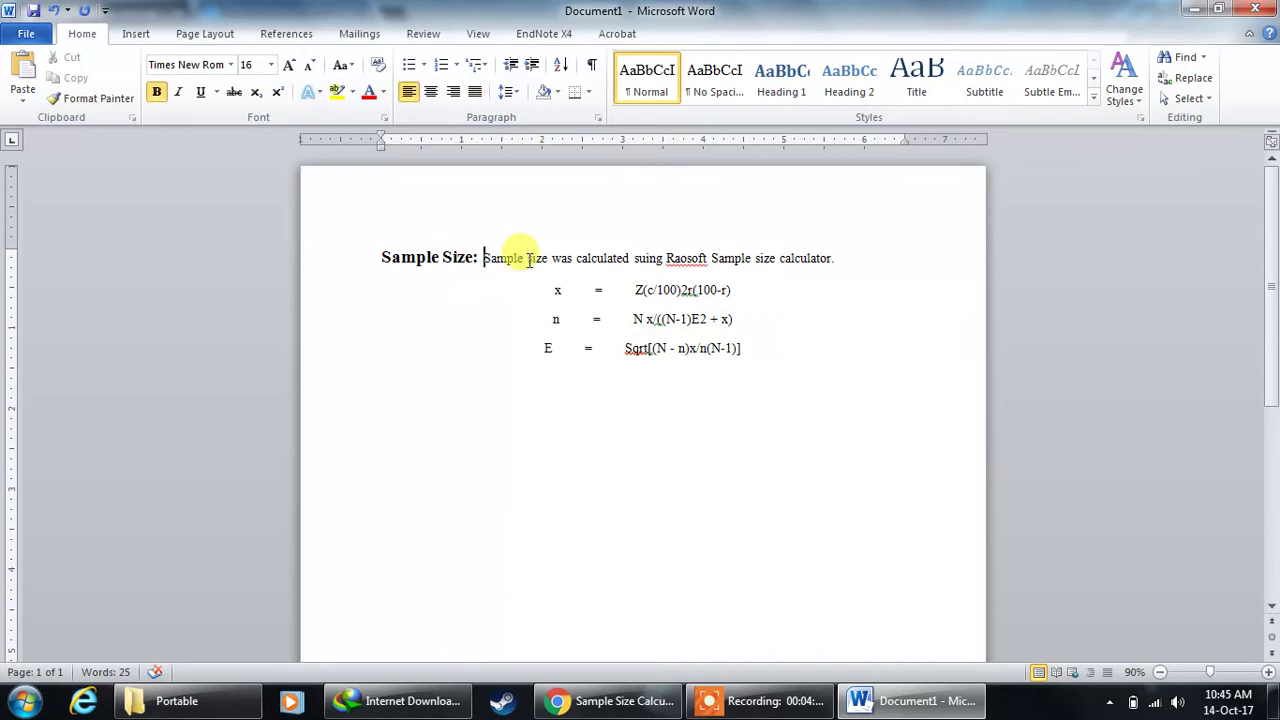
{"action": "type", "text": "A totsal"}
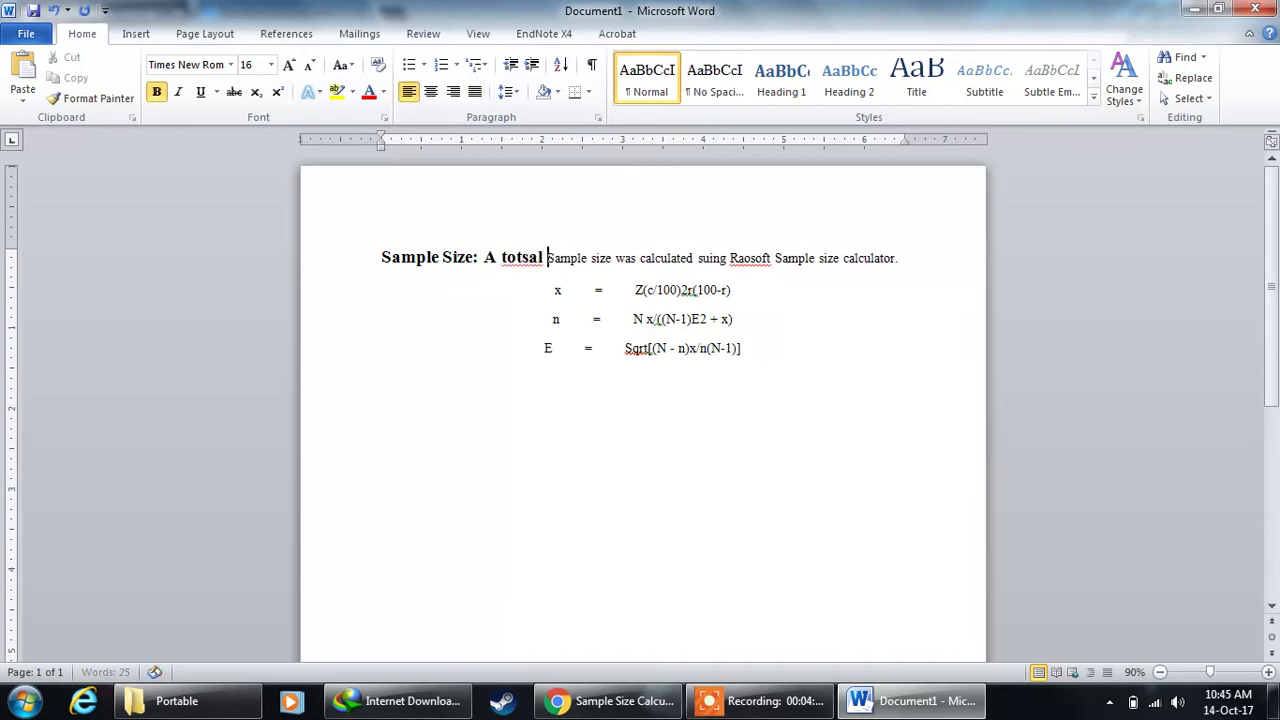
{"action": "key", "text": "BackSpace"}
{"action": "key", "text": "BackSpace"}
{"action": "key", "text": "BackSpace"}
{"action": "key", "text": "BackSpace"}
{"action": "key", "text": "BackSpace"}
{"action": "key", "text": "BackSpace"}
{"action": "key", "text": "BackSpace"}
{"action": "key", "text": "BackSpace"}
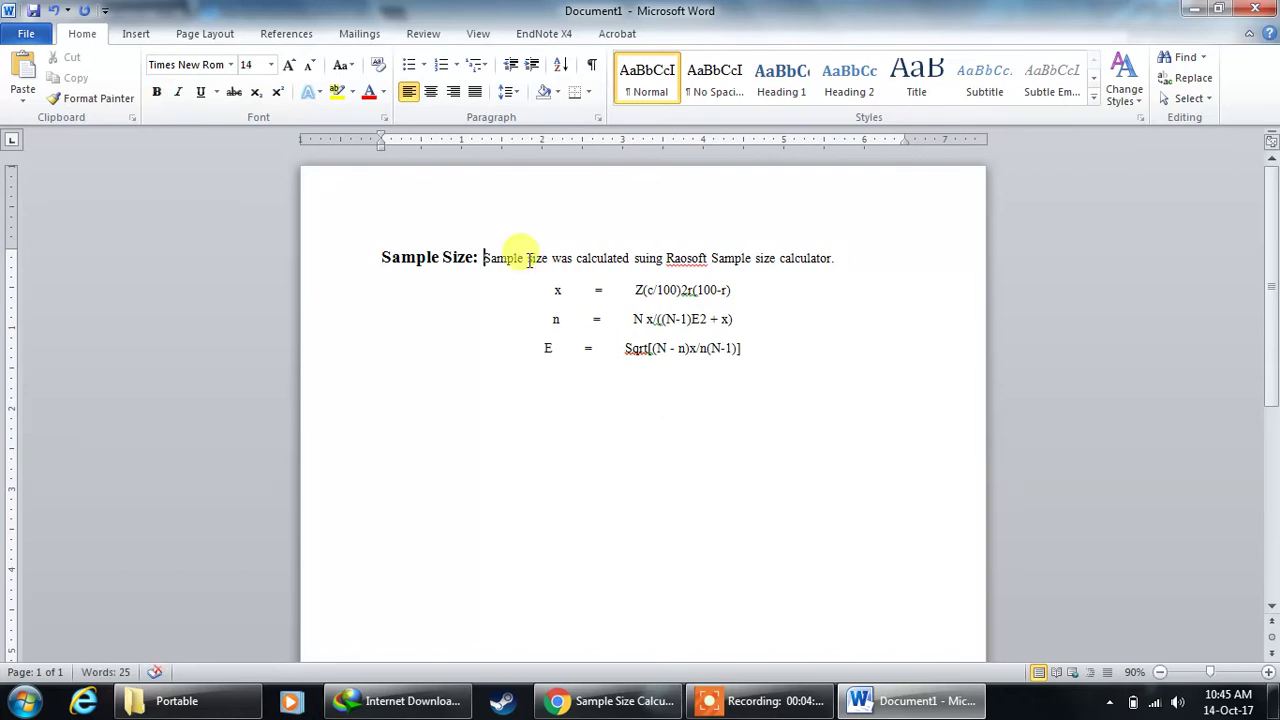
{"action": "type", "text": "A total of "}
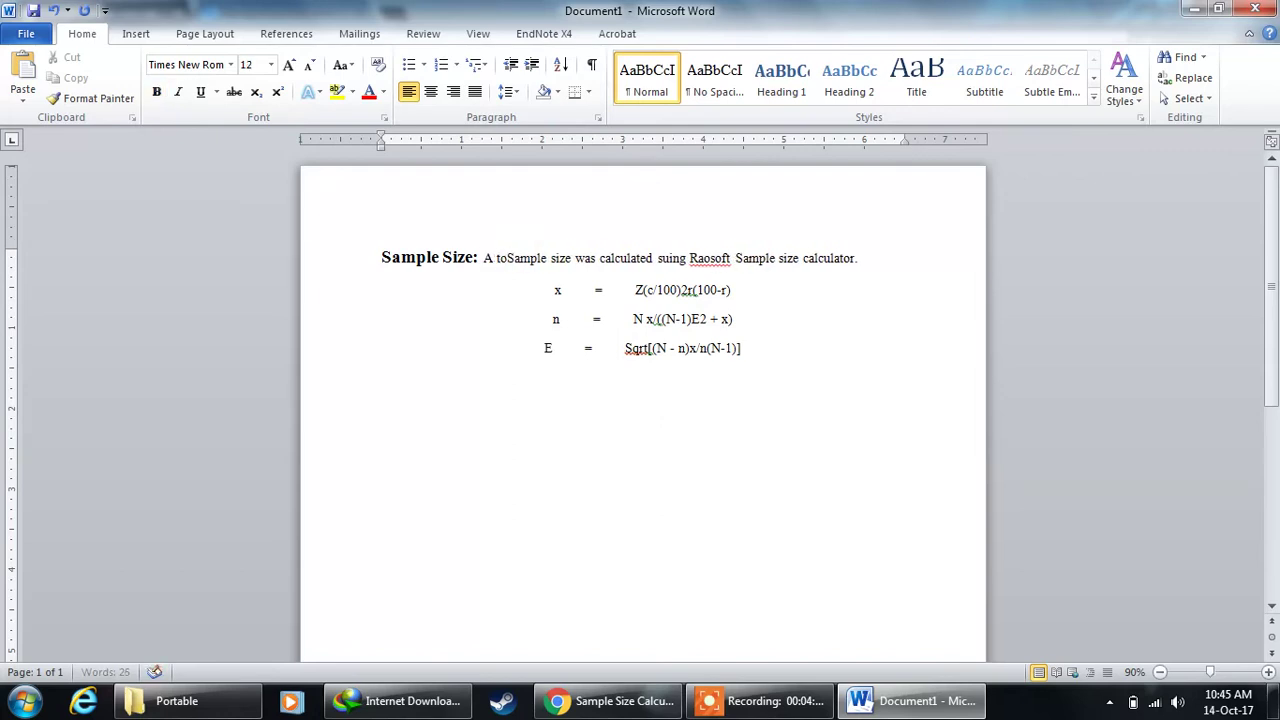
{"action": "type", "text": "385"}
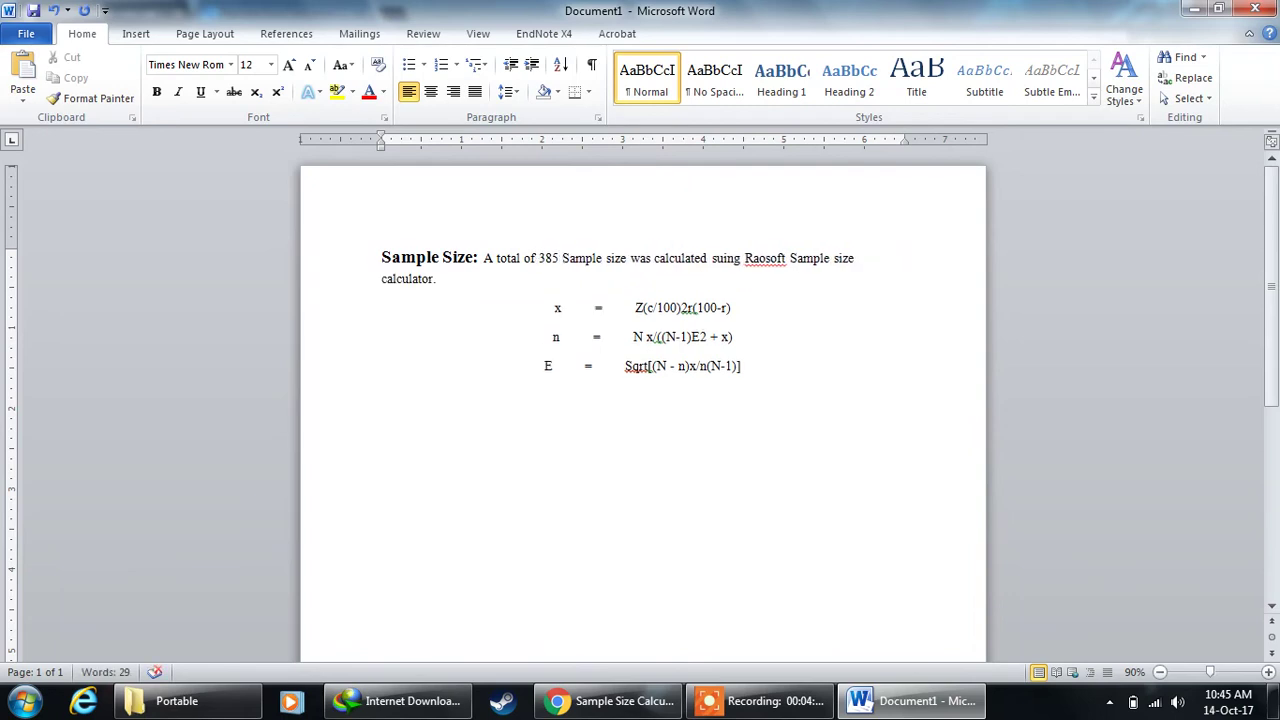
{"action": "type", "text": " or 380 su"}
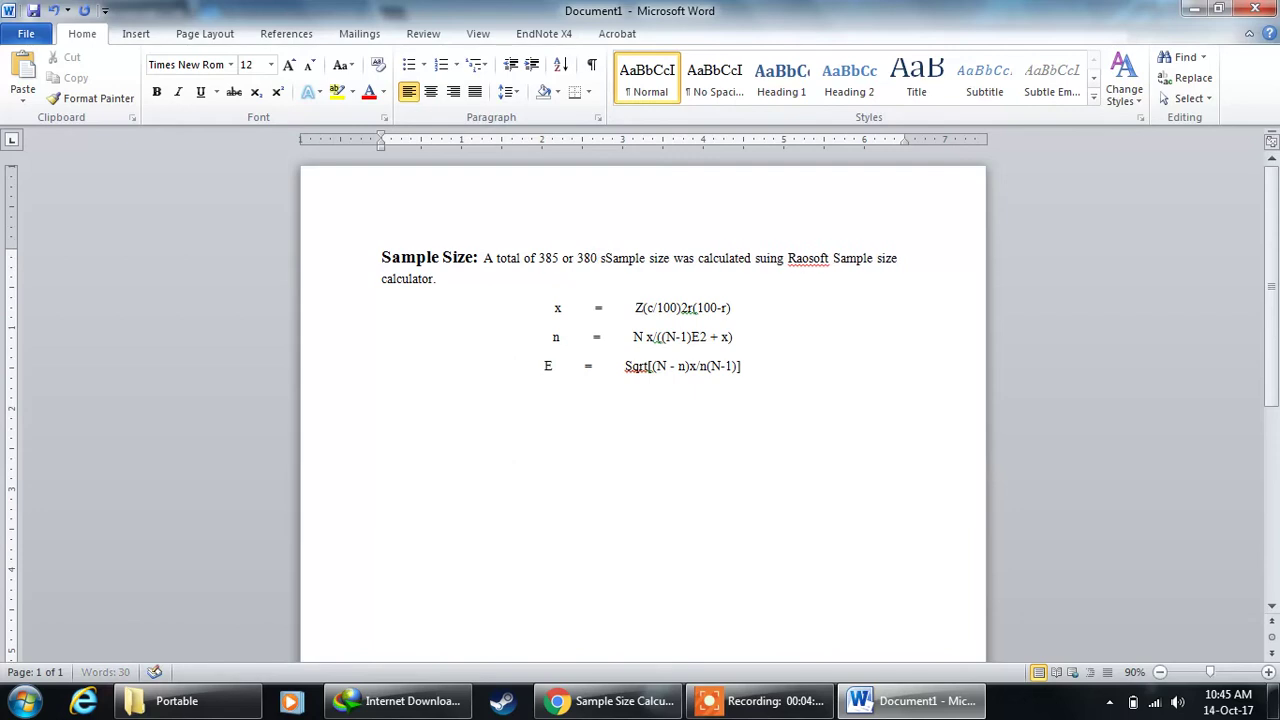
{"action": "type", "text": "bjects will "}
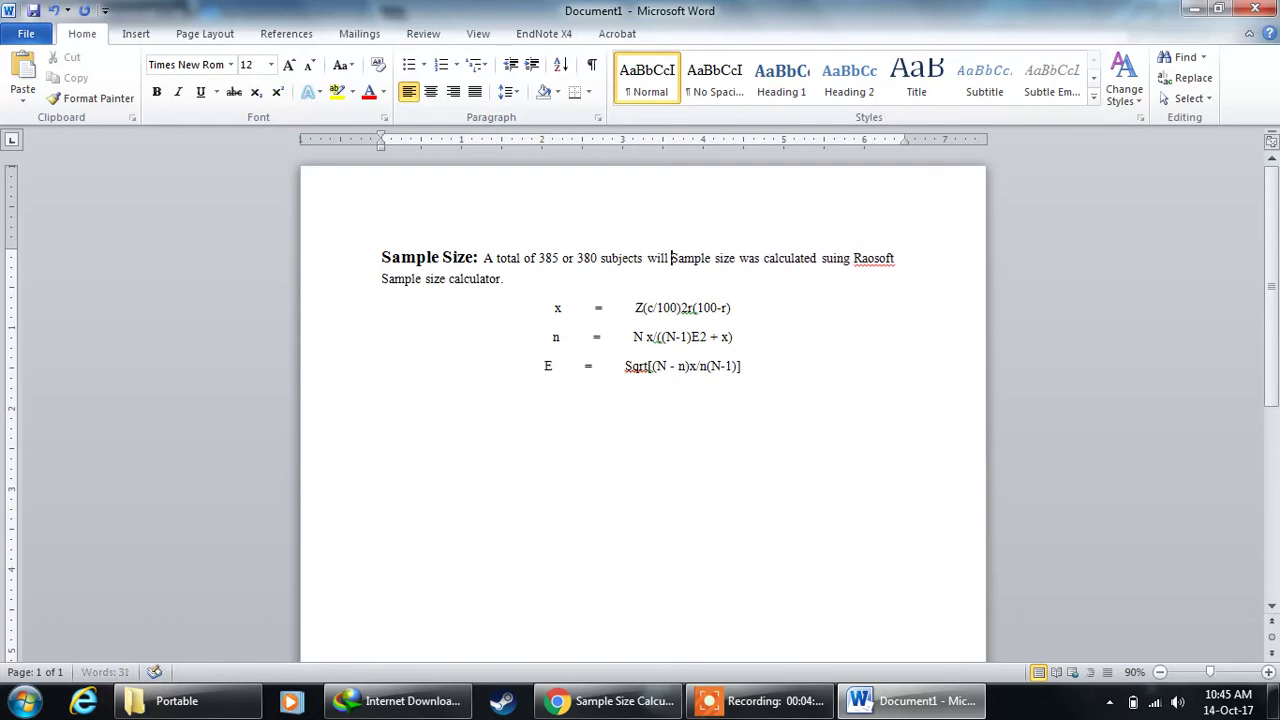
{"action": "type", "text": "be recrui"}
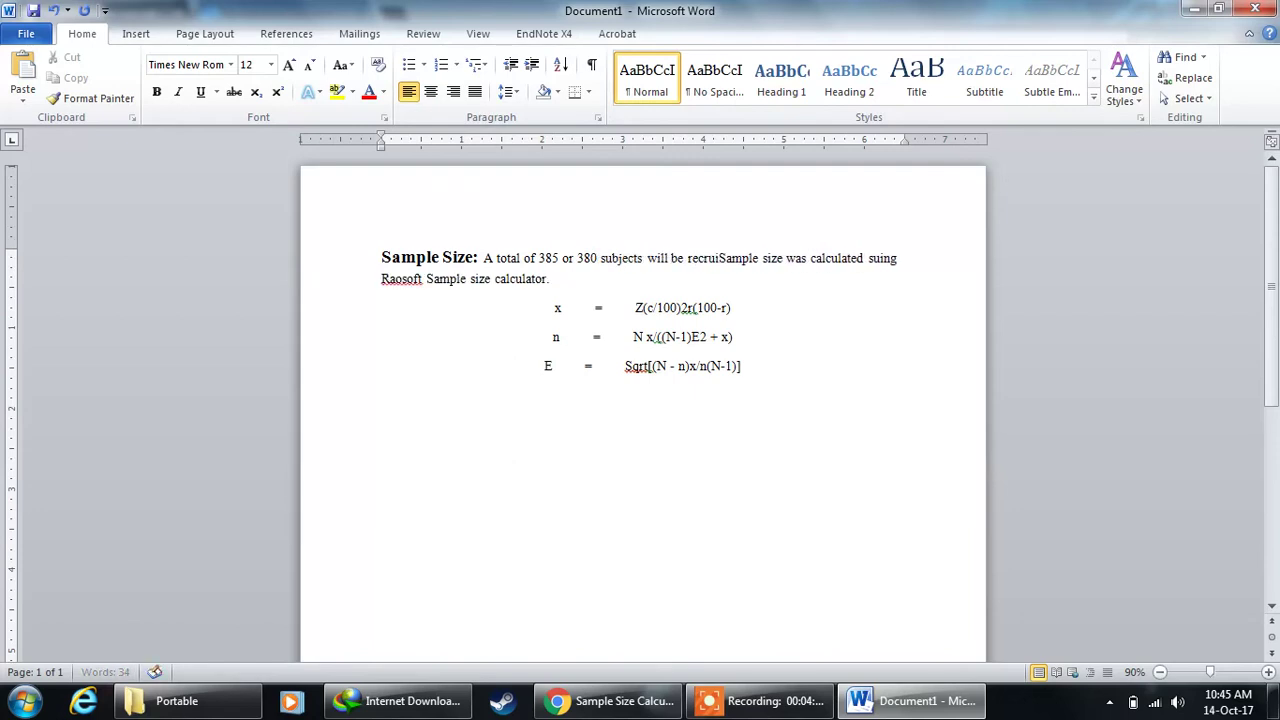
{"action": "type", "text": "ted to the s"}
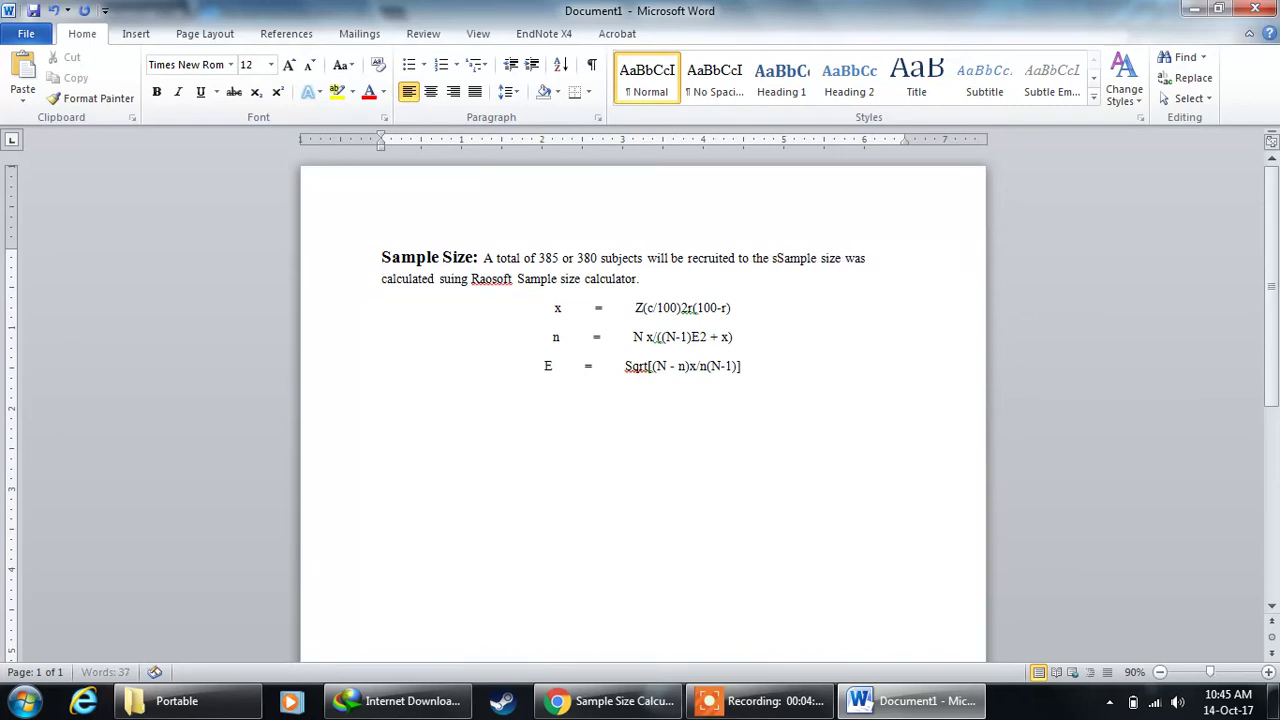
{"action": "type", "text": "tudy."}
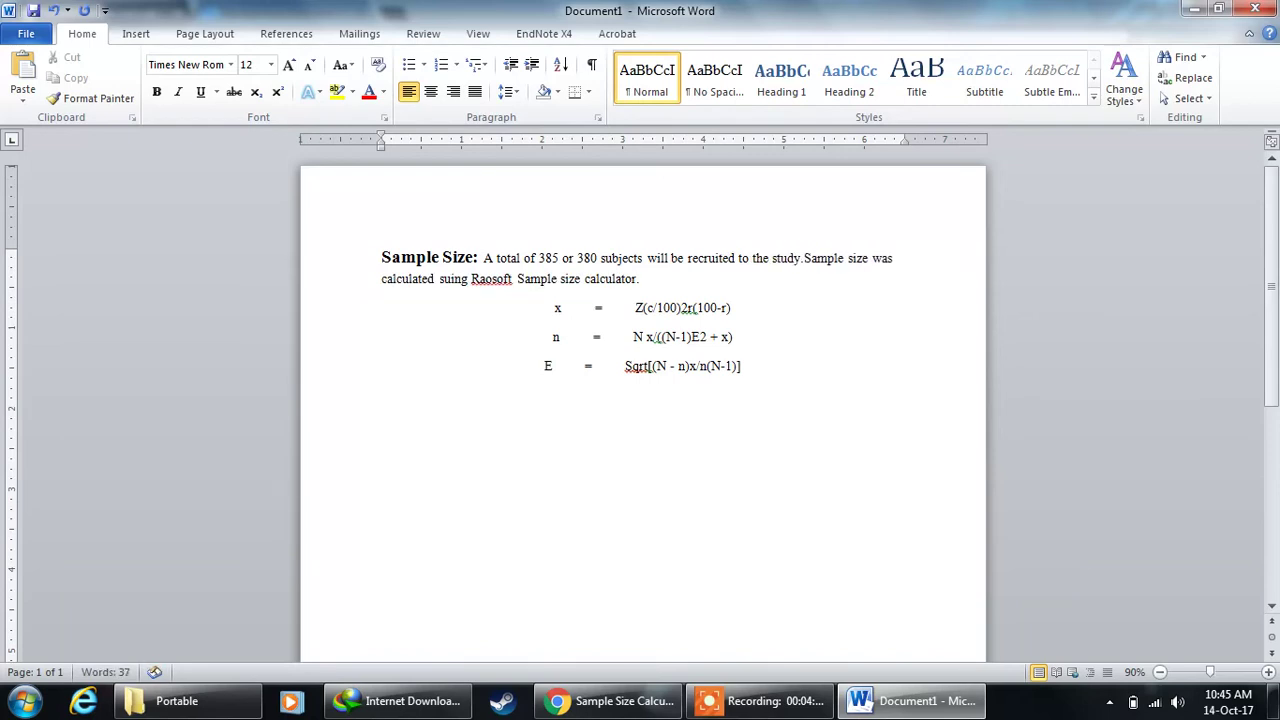
{"action": "key", "text": "BackSpace"}
{"action": "type", "text": ","}
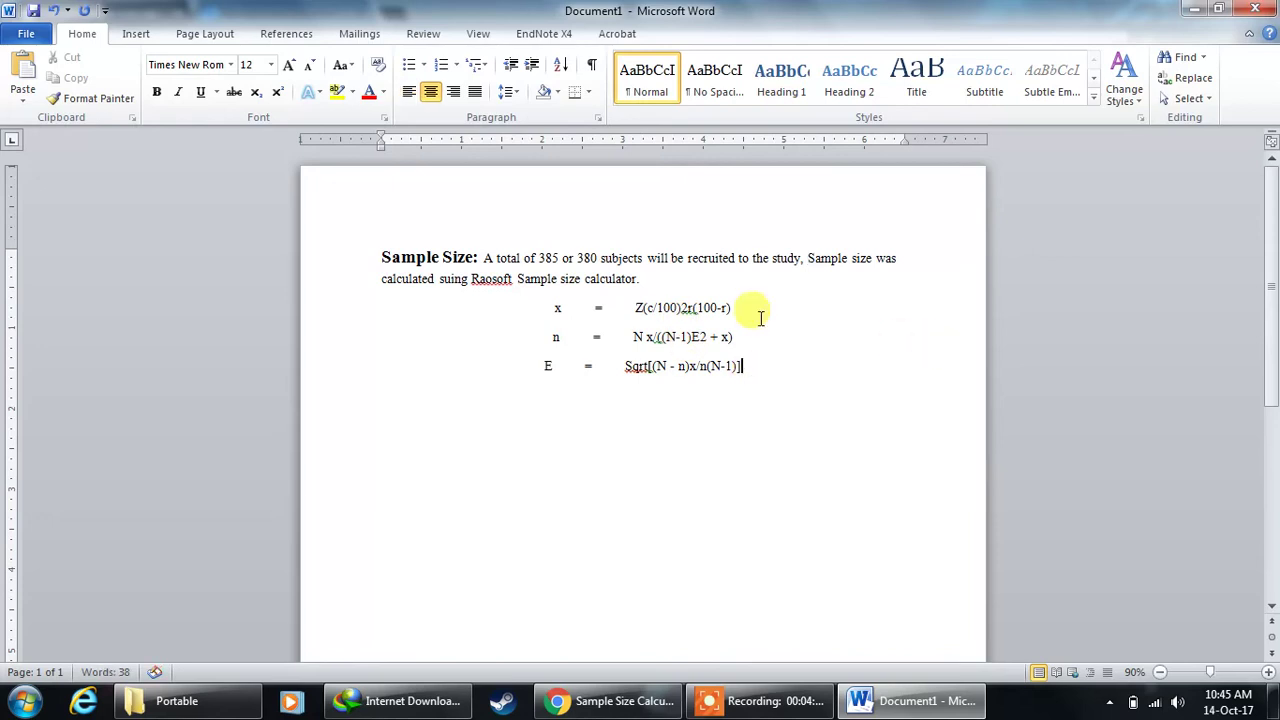
Step: Append 'at 95% Confidence Interval' to the end of the sentence and save
{"action": "left_click", "coordinate": [633, 279]}
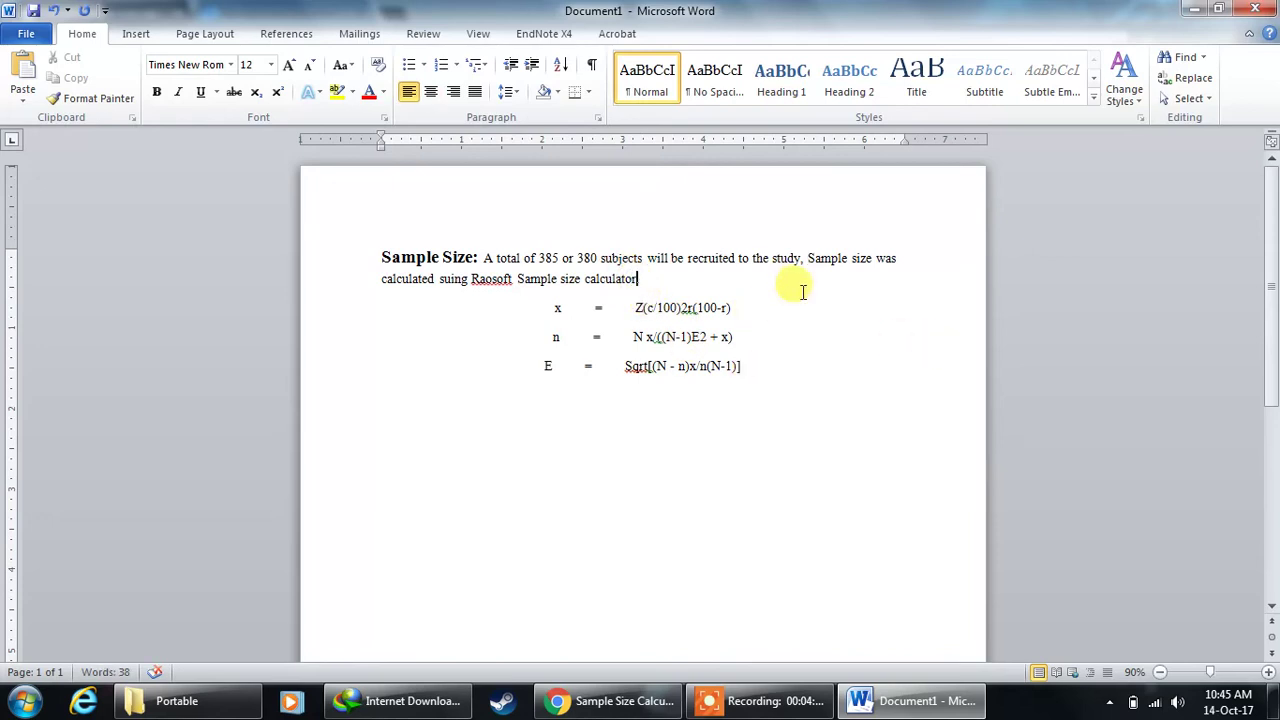
{"action": "type", "text": "at."}
{"action": "type", "text": "95"}
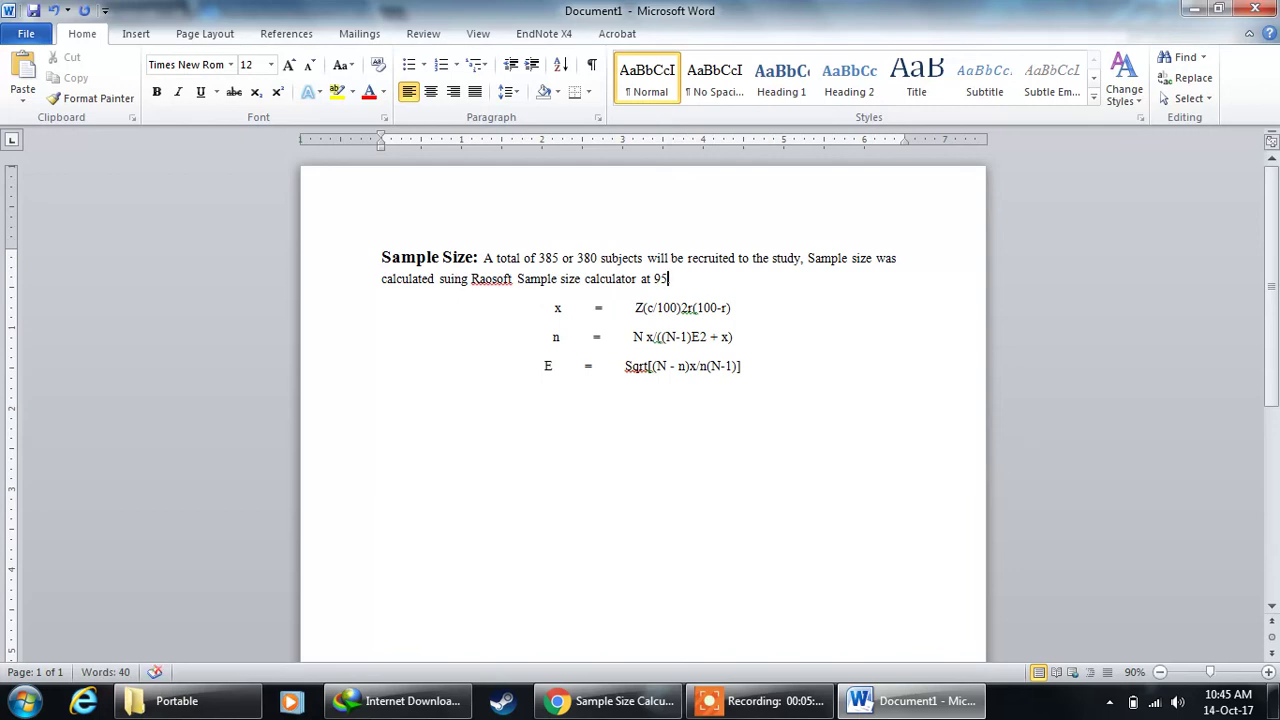
{"action": "type", "text": "% Confidence Inter"}
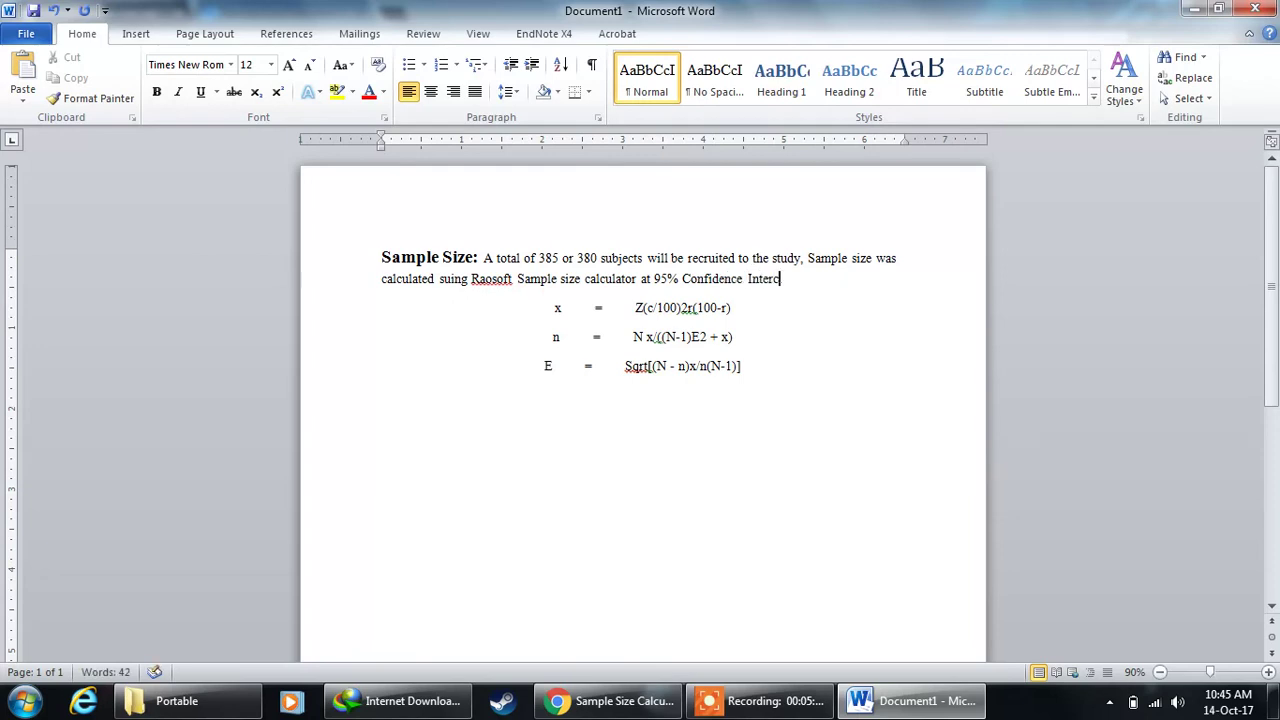
{"action": "type", "text": "val"}
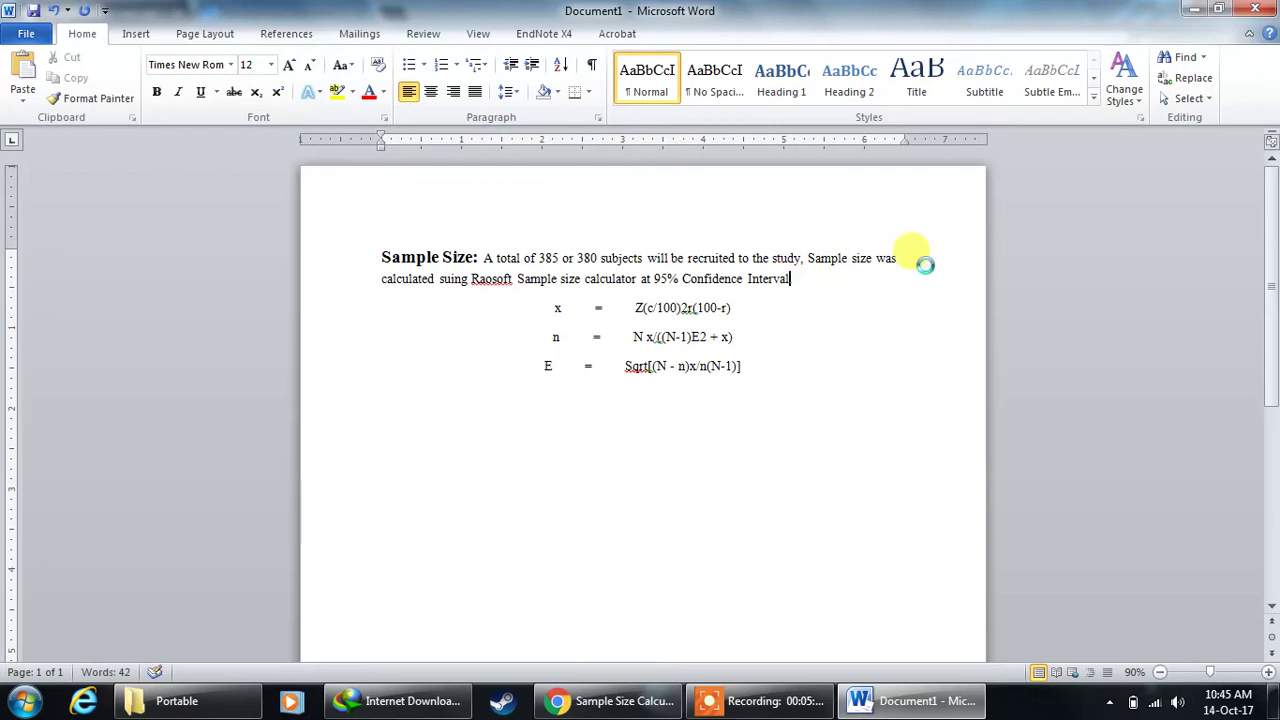
{"action": "key", "text": "ctrl+s"}
Step: Cancel the Save As window without saving the document
{"action": "left_click", "coordinate": [585, 446]}
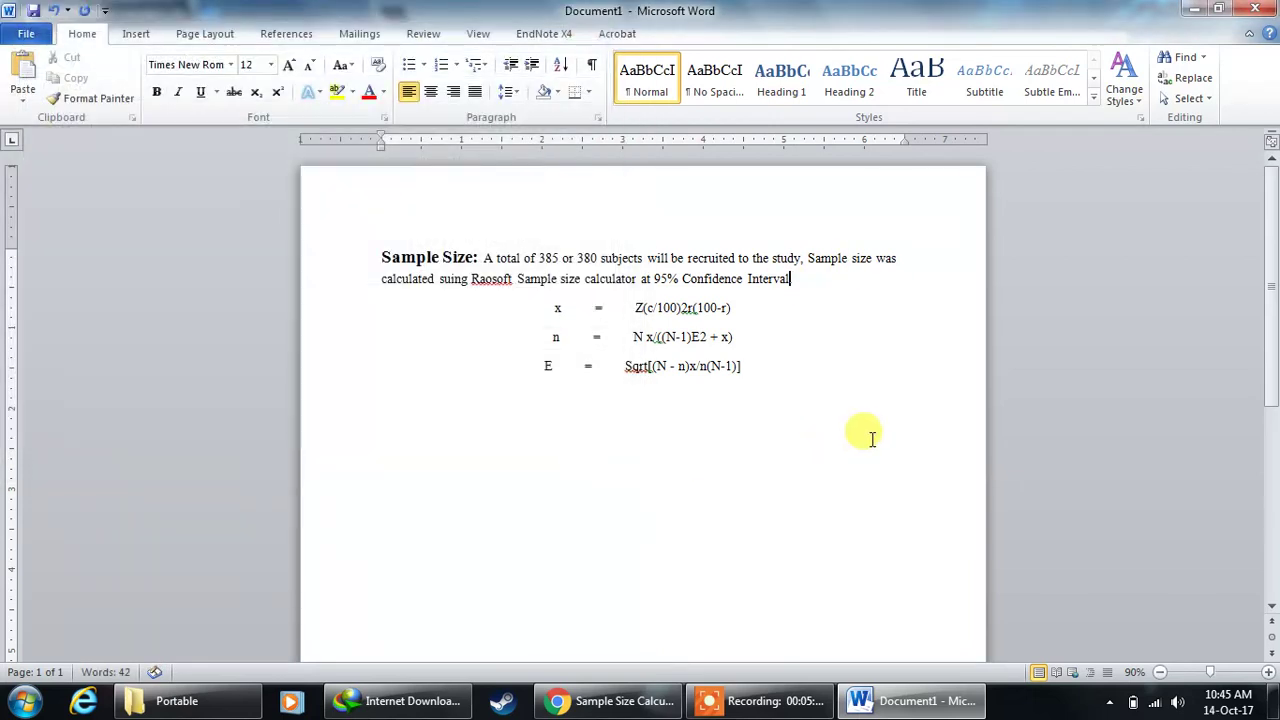